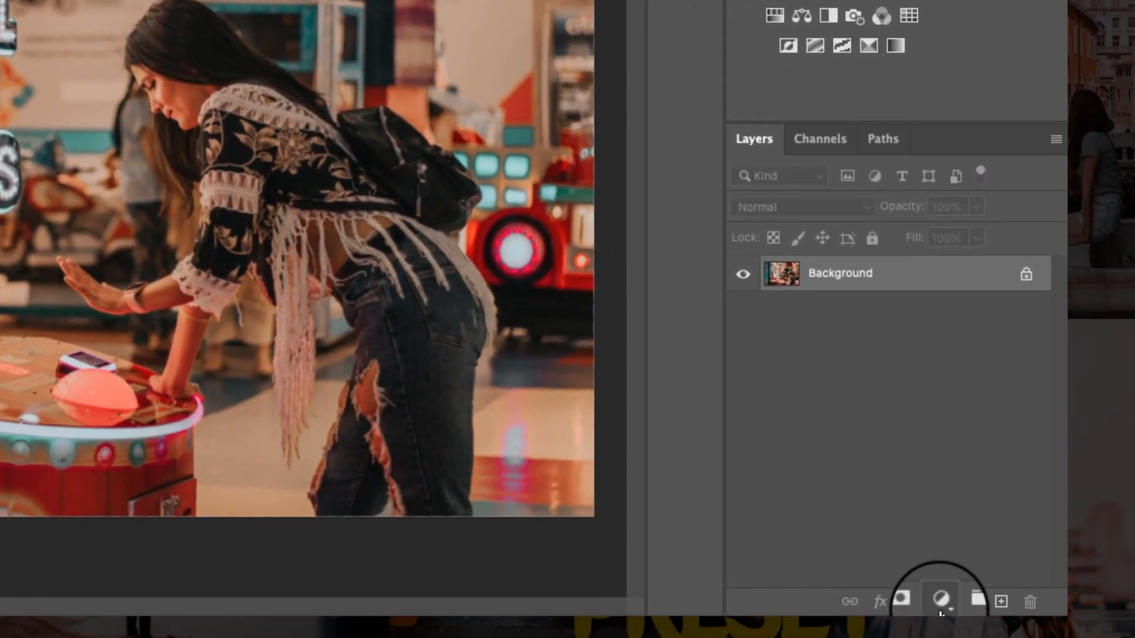
# Add a gradient fill layer above the photo using the black-to-transparent gradient from the Basics set.
pyautogui.click(941, 603)
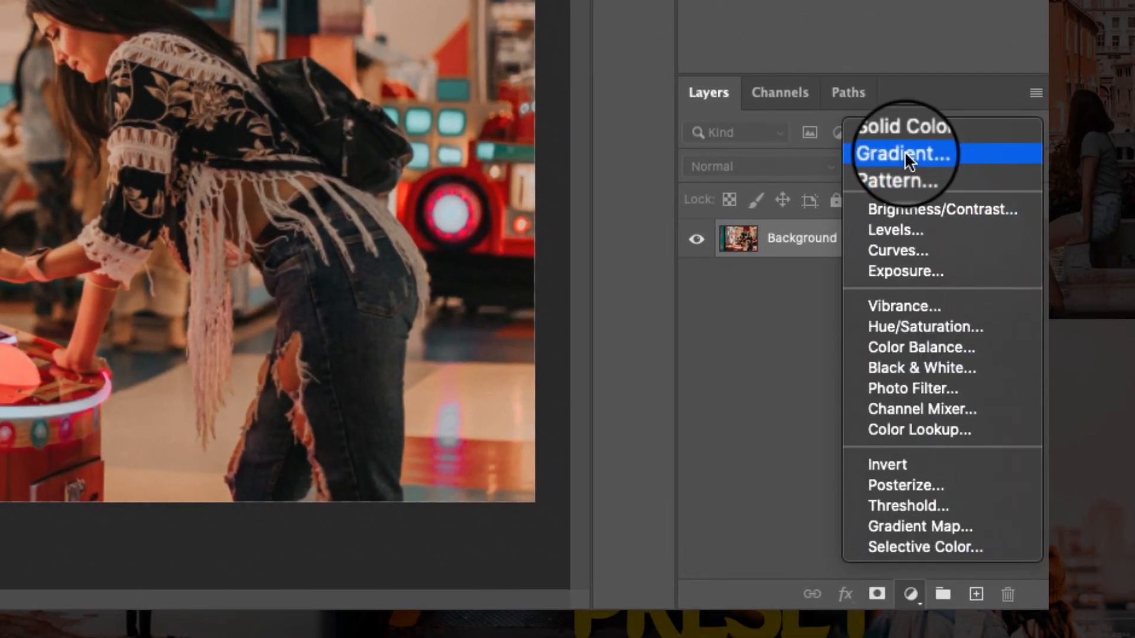
pyautogui.click(904, 152)
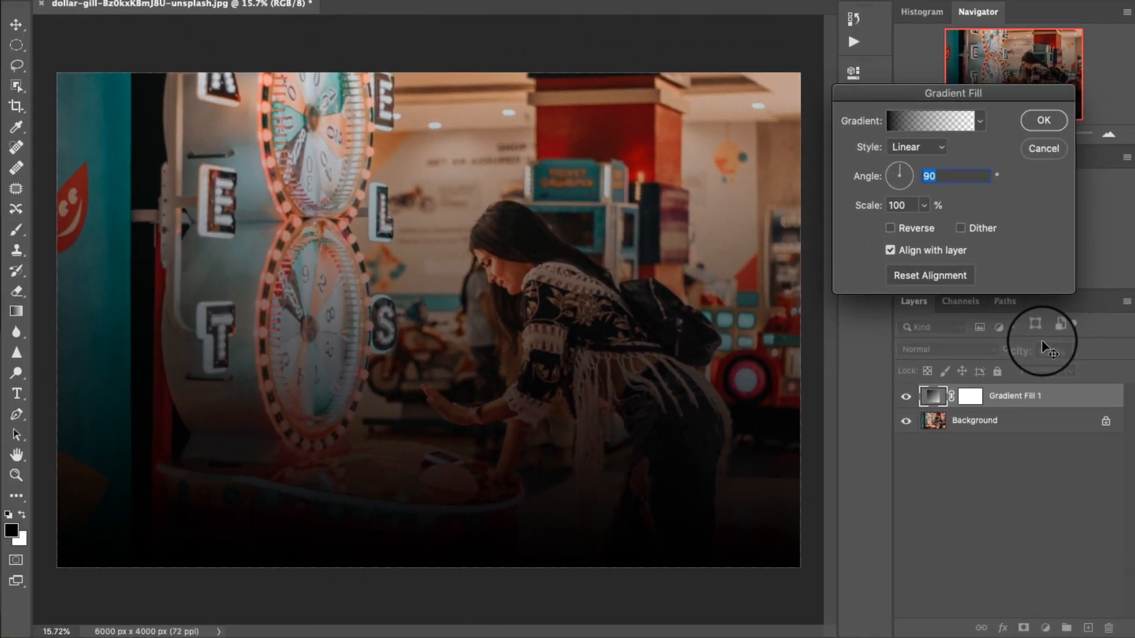
pyautogui.click(981, 120)
pyautogui.click(850, 152)
pyautogui.click(851, 153)
pyautogui.click(851, 153)
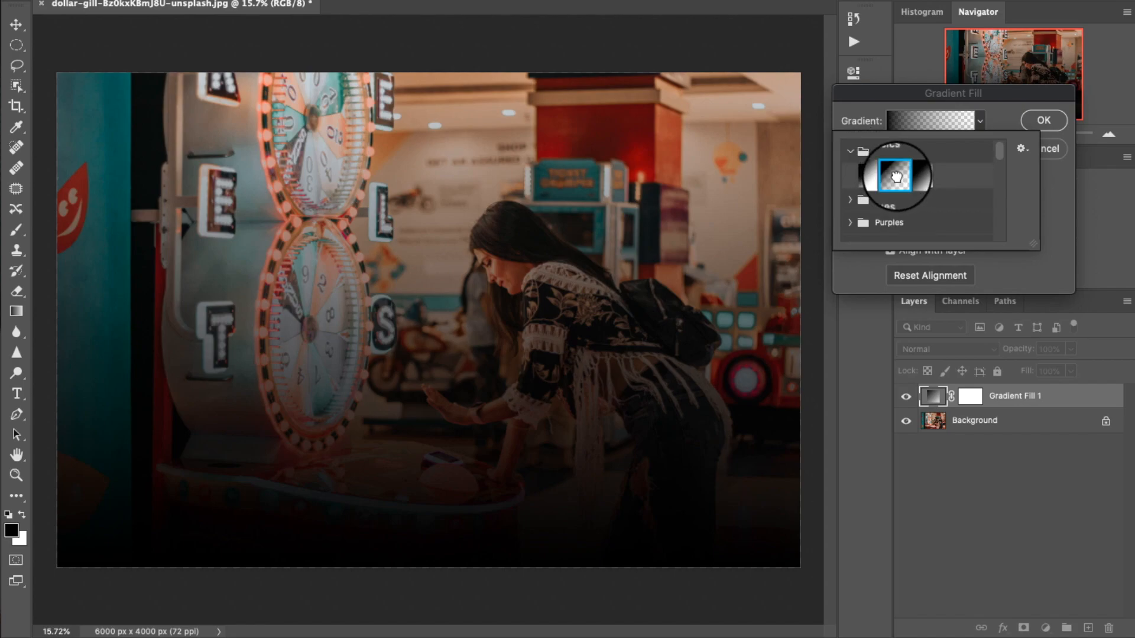
pyautogui.click(1005, 111)
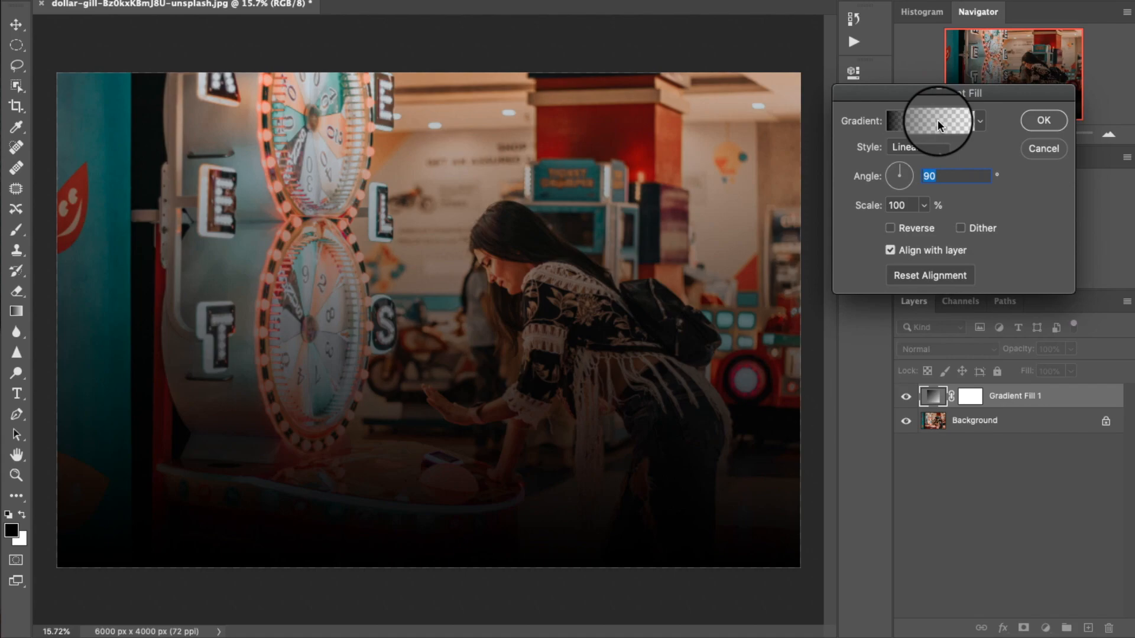
# Change the gradient fill to the Radial style and reverse it so the edges darken.
pyautogui.click(917, 147)
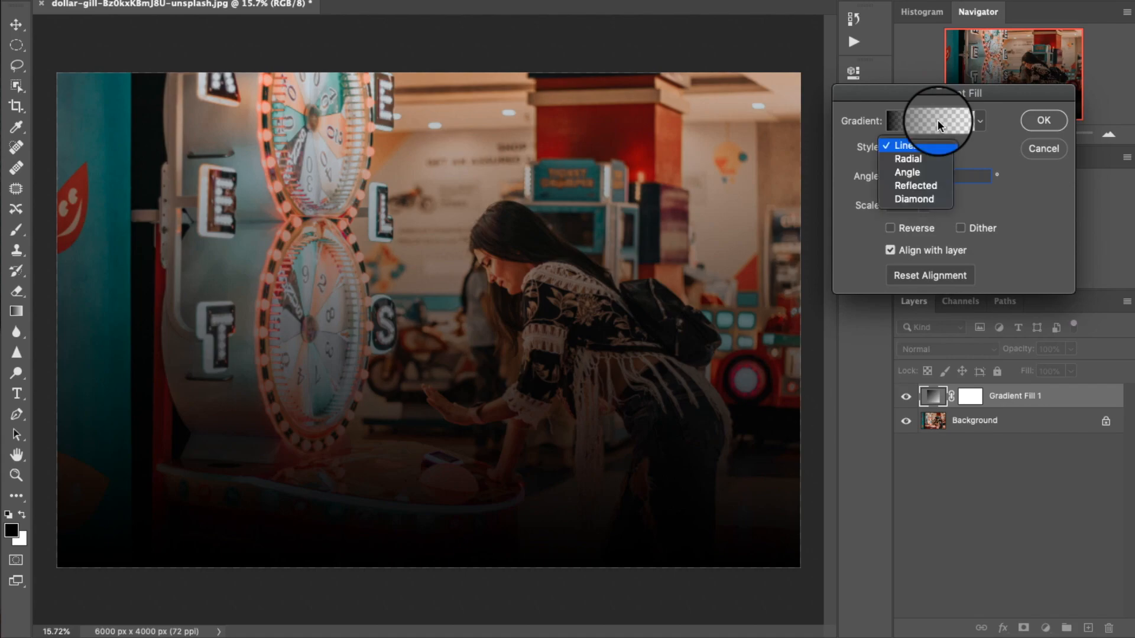
pyautogui.click(910, 160)
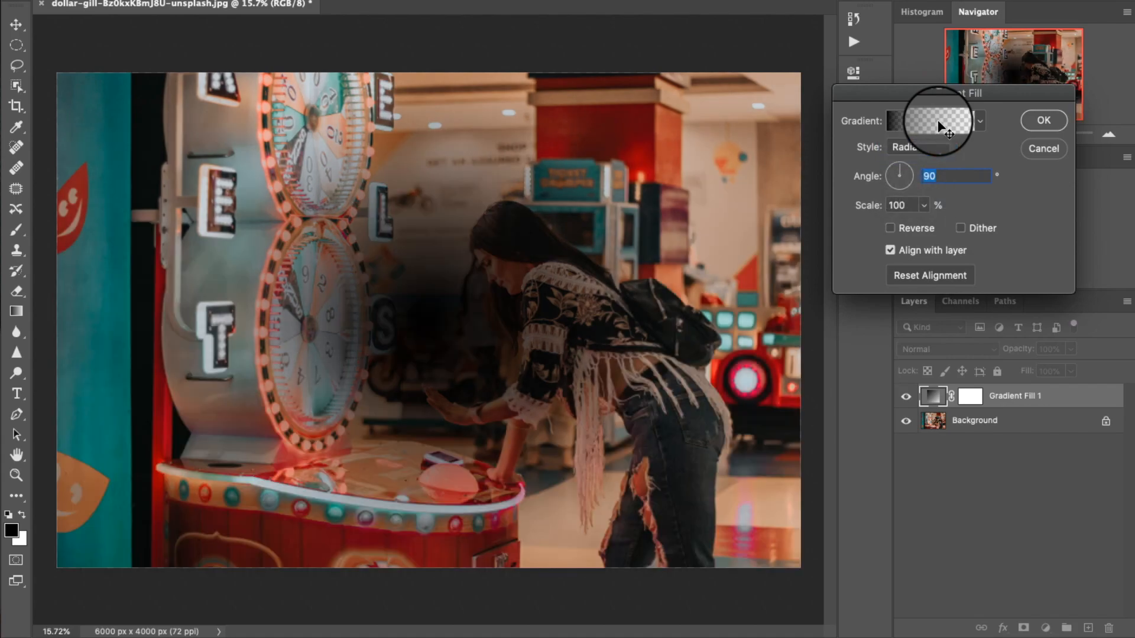
pyautogui.click(890, 228)
# Move the gradient's clear centre onto the woman with the angle at 81.52° and apply the fill.
pyautogui.moveTo(462, 313); pyautogui.dragTo(528, 317)
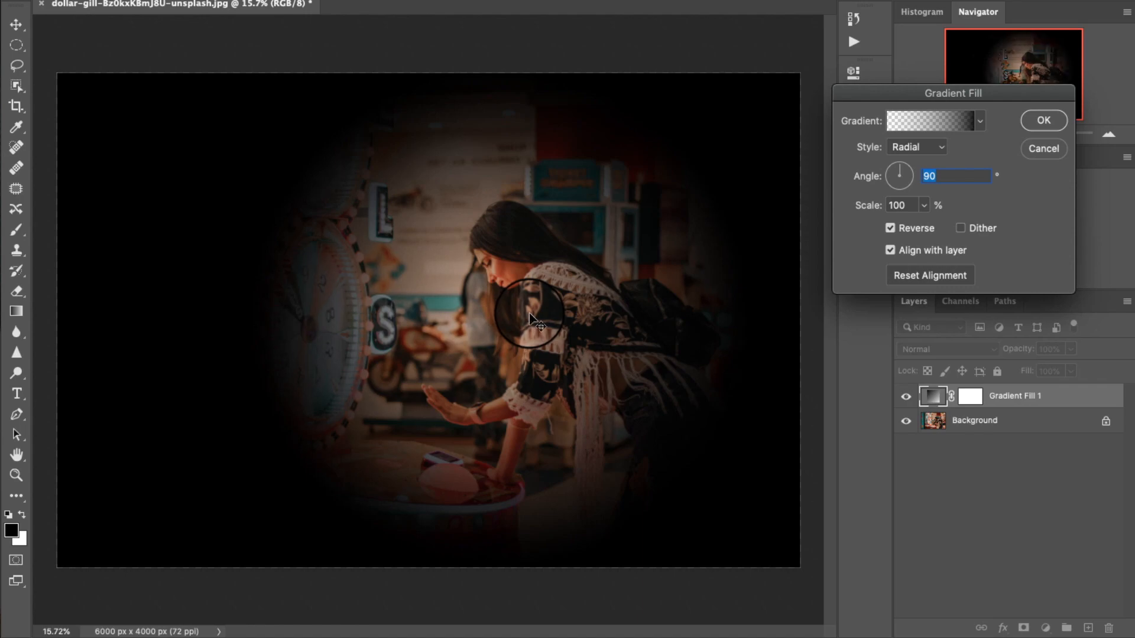
pyautogui.moveTo(903, 171); pyautogui.dragTo(901, 158)
pyautogui.moveTo(494, 325); pyautogui.dragTo(519, 305)
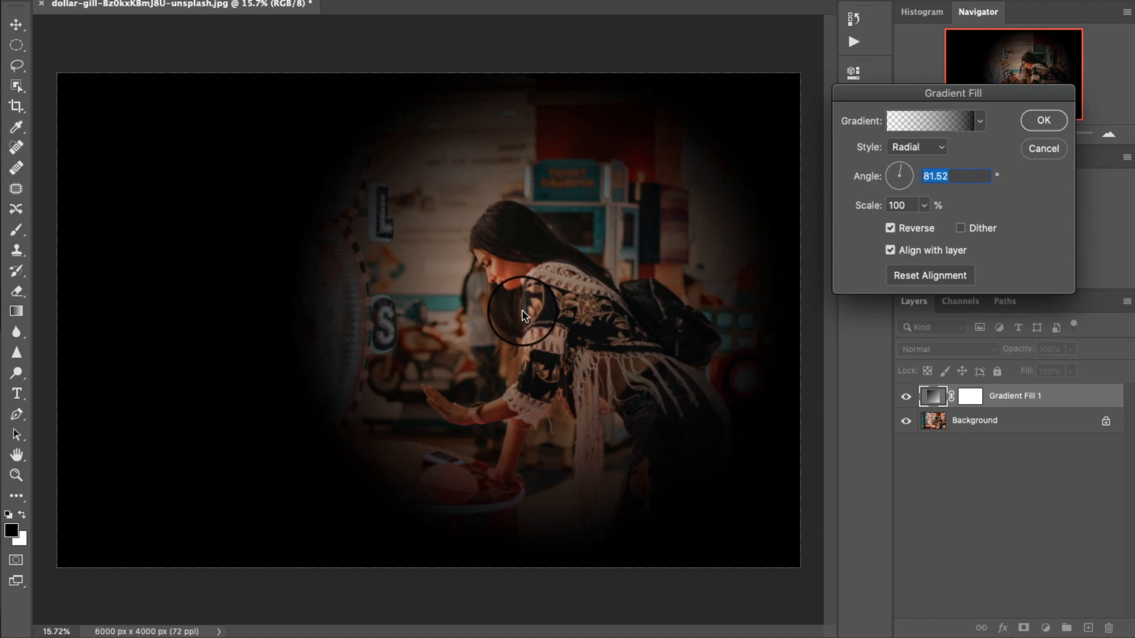
pyautogui.click(1030, 123)
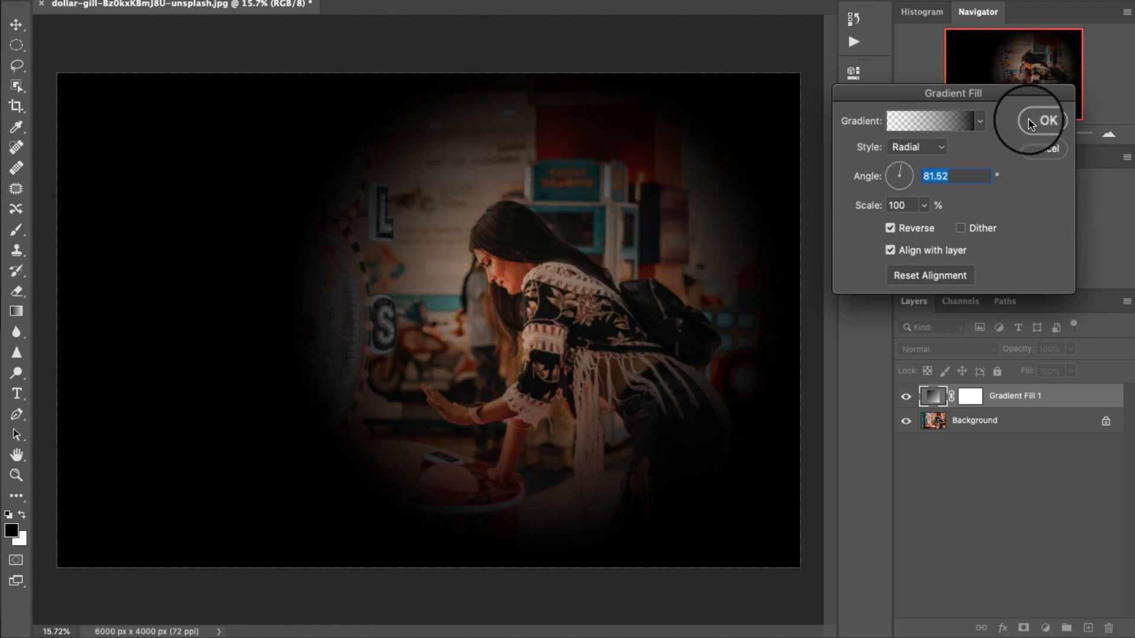
pyautogui.click(1030, 123)
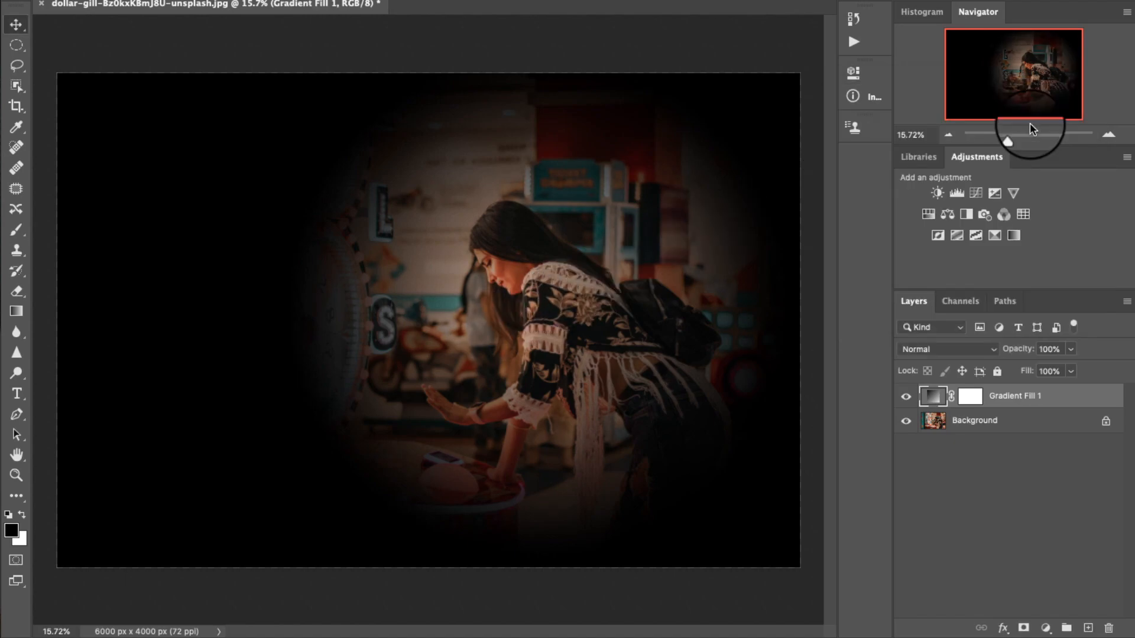
# Lower the gradient fill layer's opacity to 14% and compare the photo with and without the layer.
pyautogui.moveTo(1030, 350); pyautogui.dragTo(1001, 354)
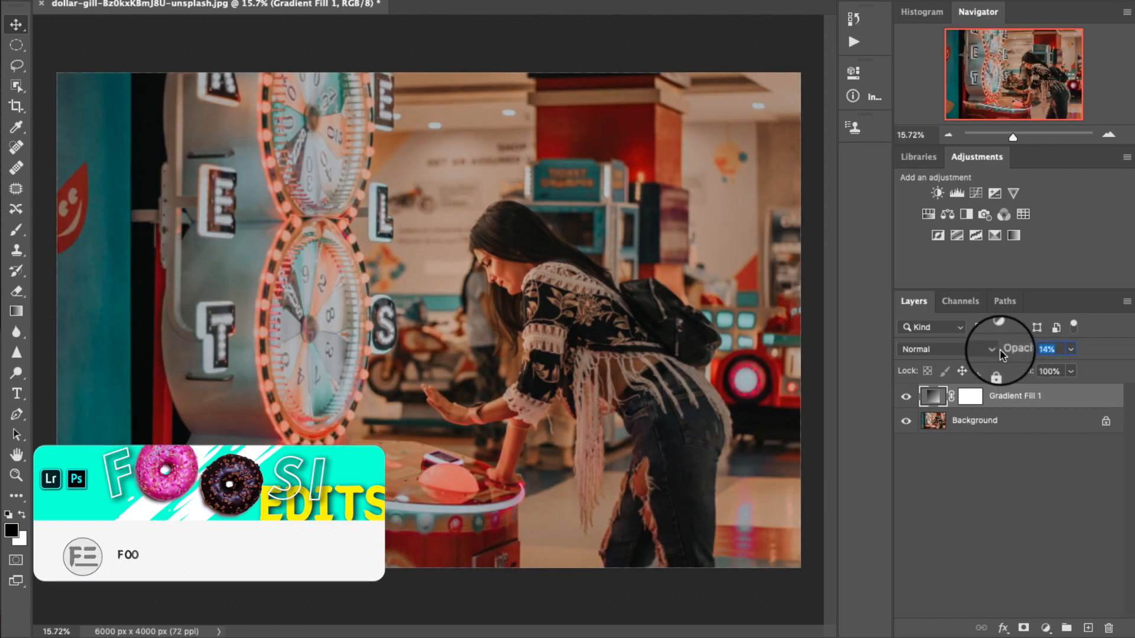
pyautogui.click(905, 397)
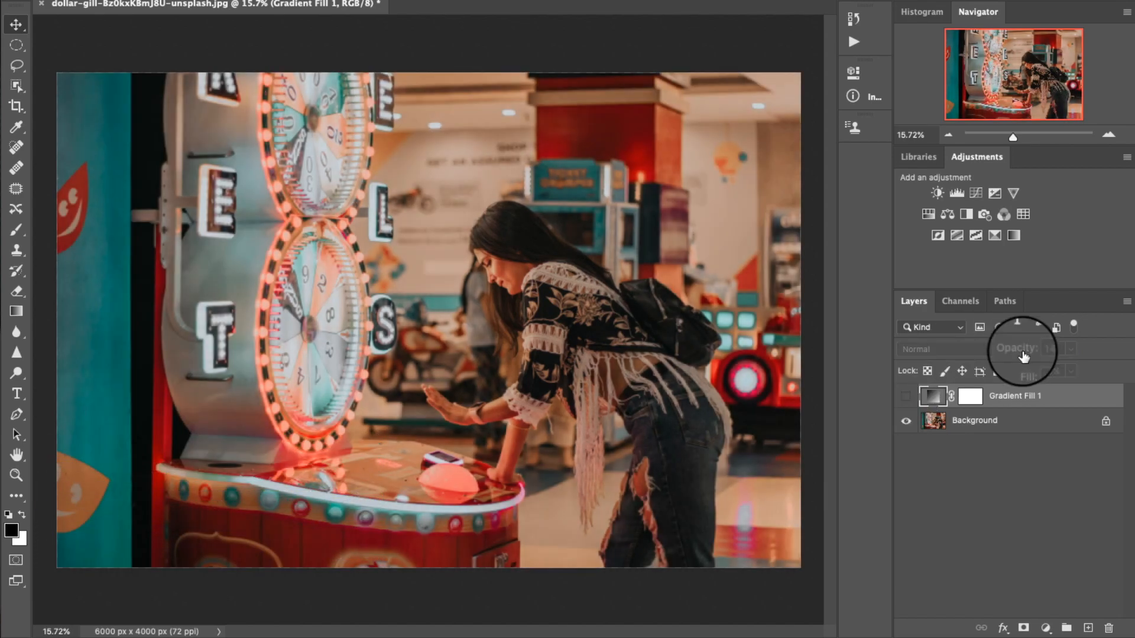
pyautogui.press('super+comma')
pyautogui.press('super+comma')
pyautogui.press('super+comma')
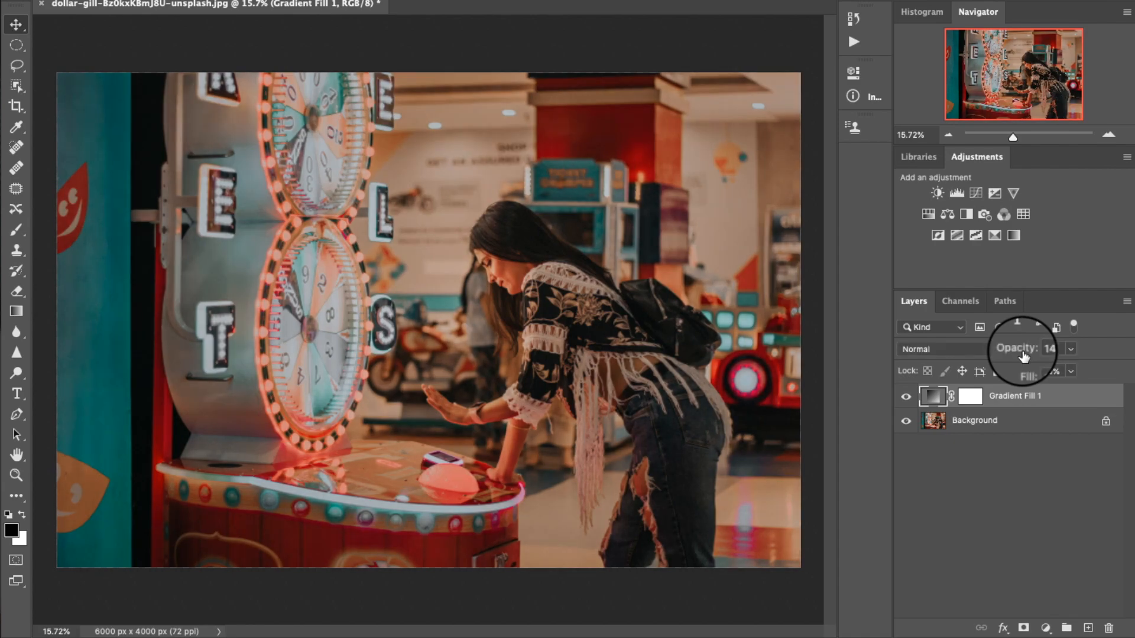
pyautogui.press('super+comma')
pyautogui.click(906, 397)
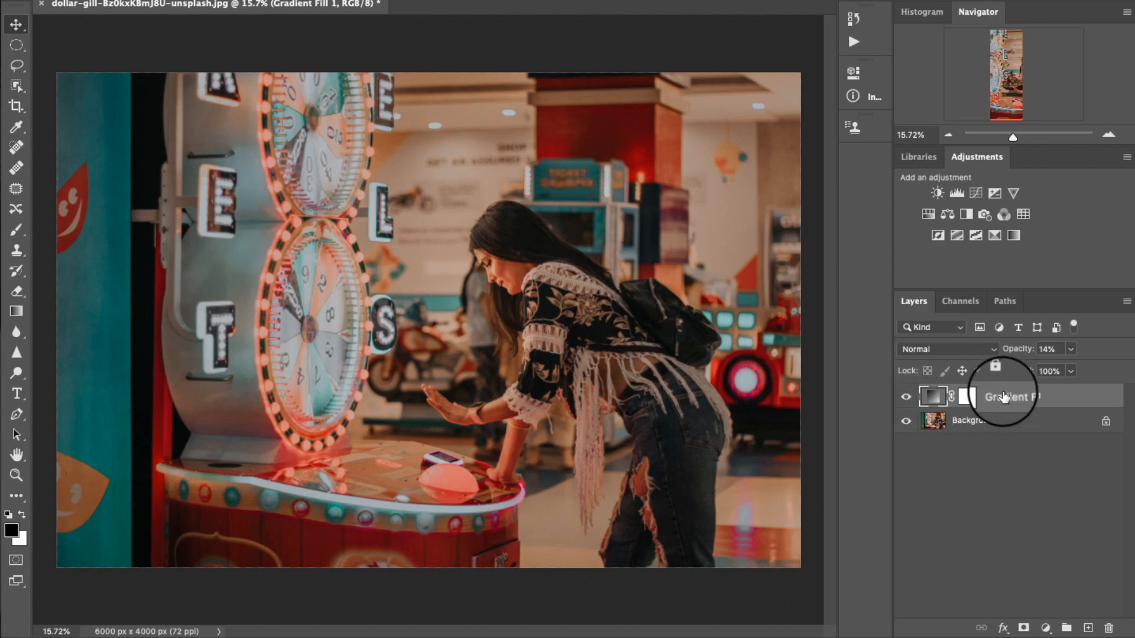
# Add a Channel Mixer adjustment layer above the gradient fill and set its output channel to Blue.
pyautogui.click(993, 425)
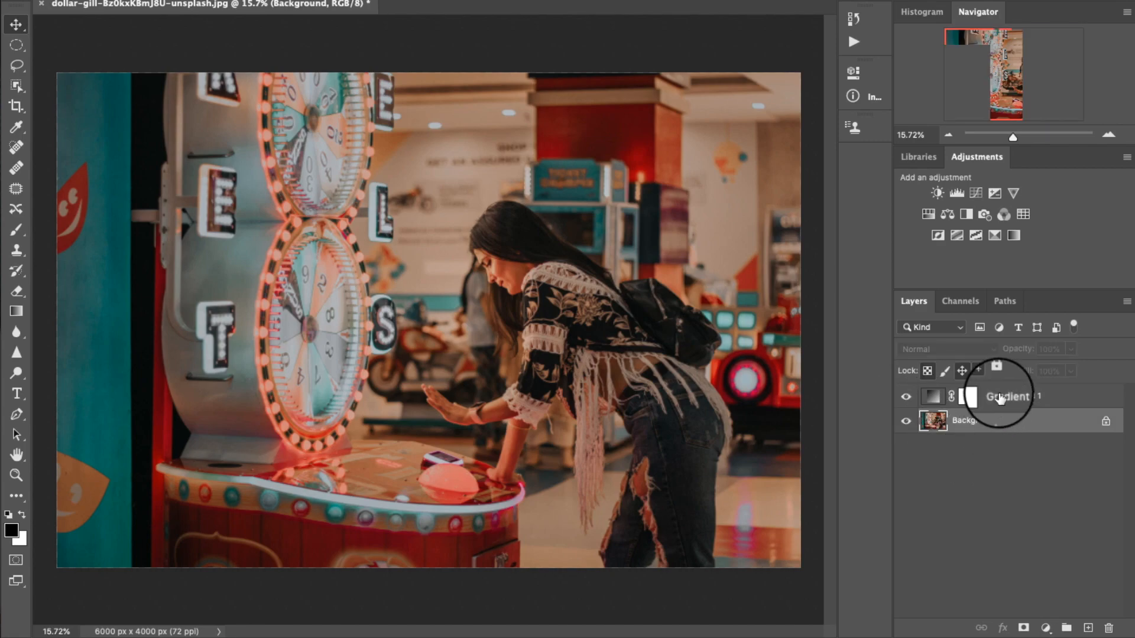
pyautogui.click(999, 397)
pyautogui.click(1046, 628)
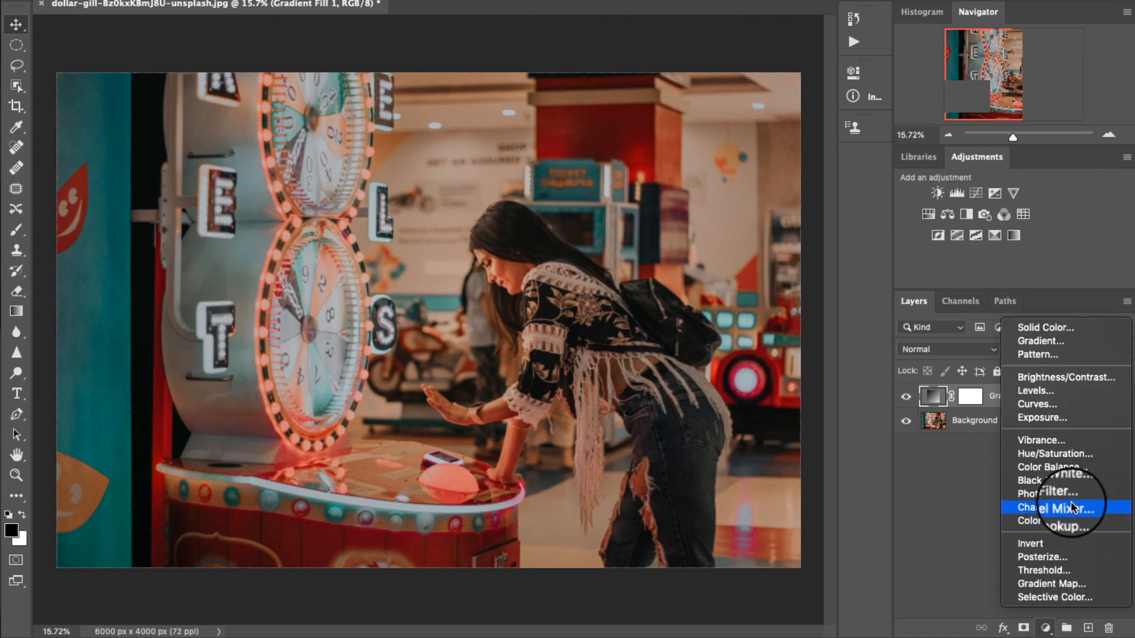
pyautogui.click(1097, 507)
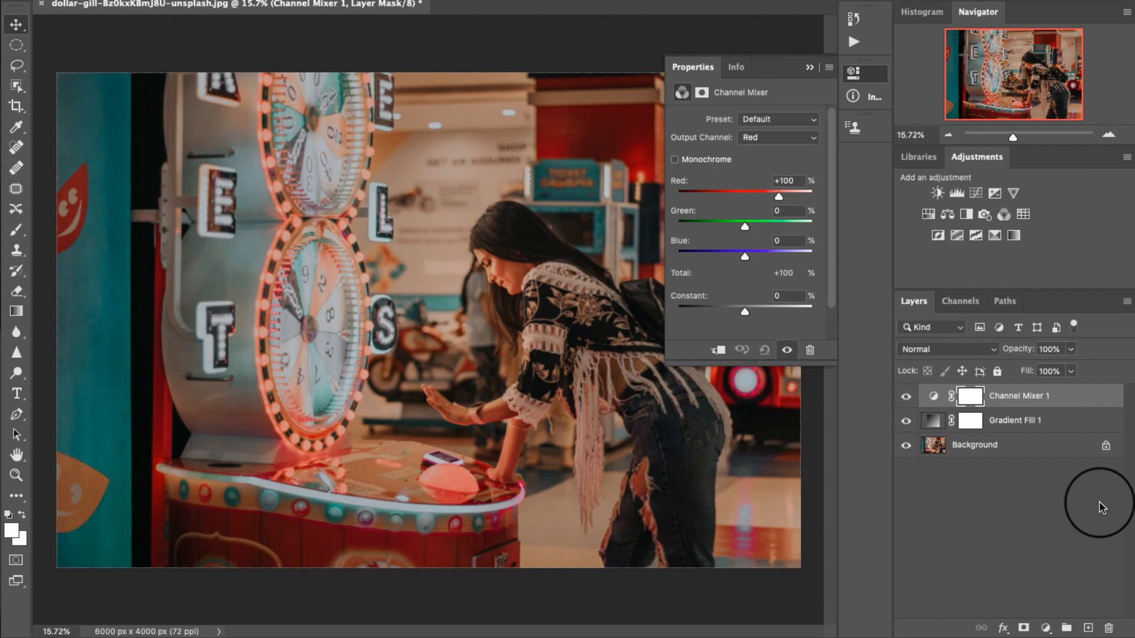
pyautogui.click(778, 137)
pyautogui.click(777, 149)
pyautogui.click(775, 140)
pyautogui.click(776, 149)
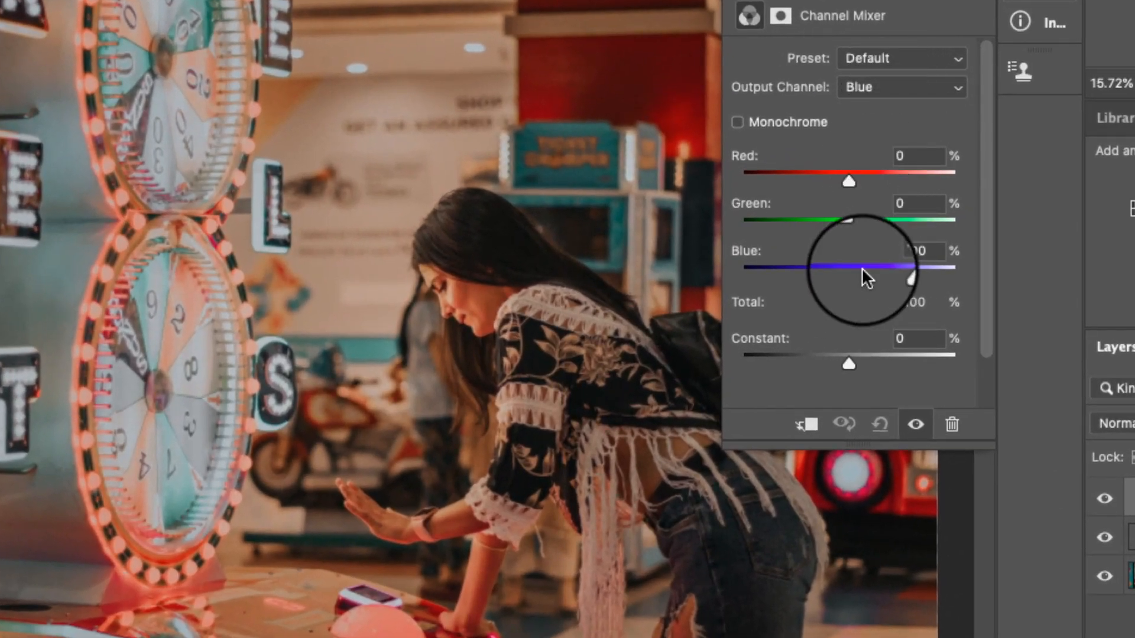
# In the Blue output channel, set Blue to 0% and Green to +100%, and close the adjustment's settings.
pyautogui.moveTo(754, 253); pyautogui.dragTo(629, 233)
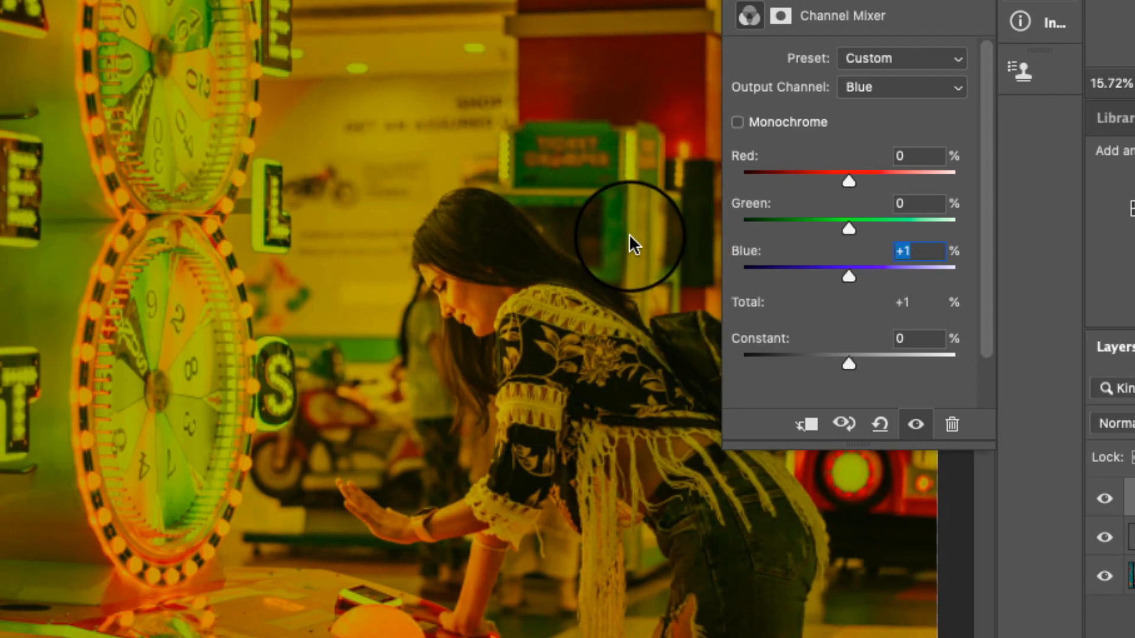
pyautogui.write('0')
pyautogui.press('Return')
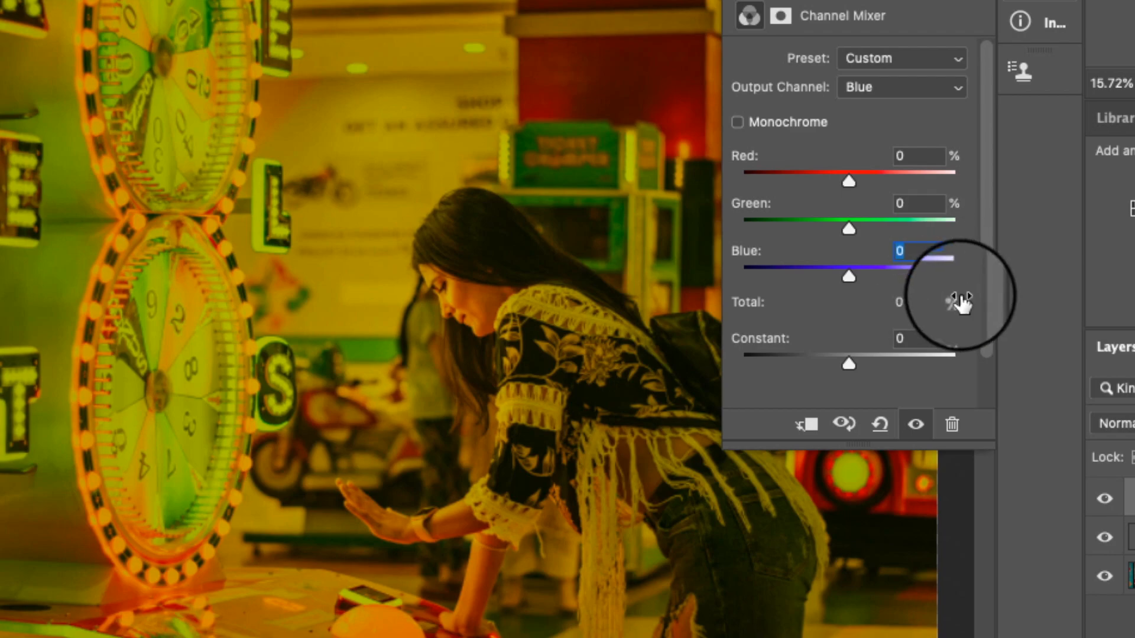
pyautogui.moveTo(751, 208); pyautogui.dragTo(870, 191)
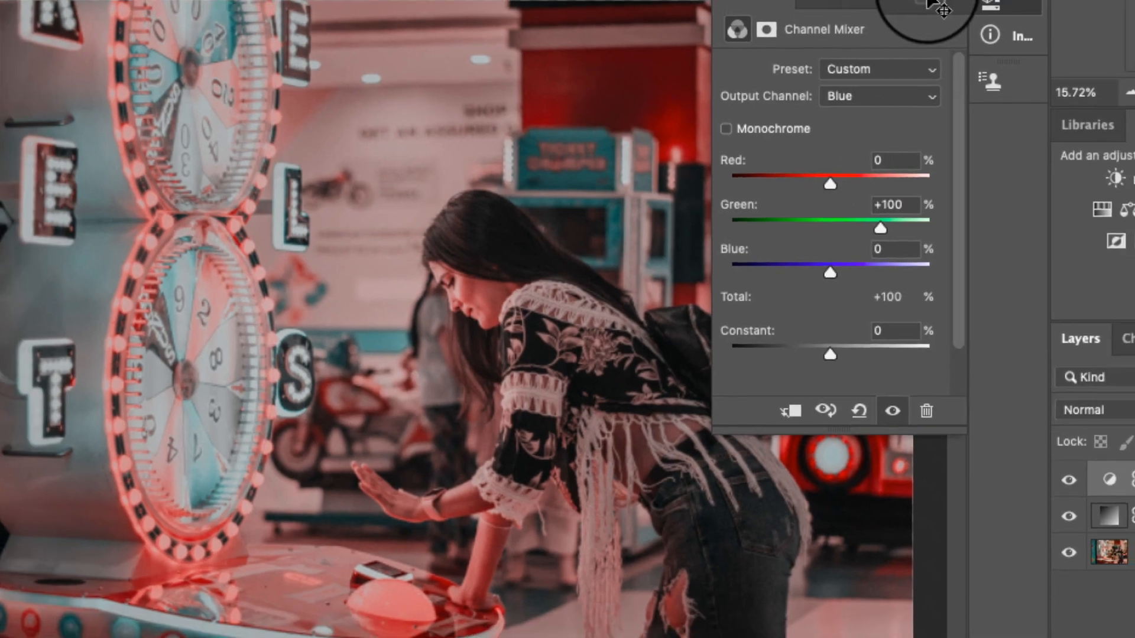
pyautogui.click(941, 4)
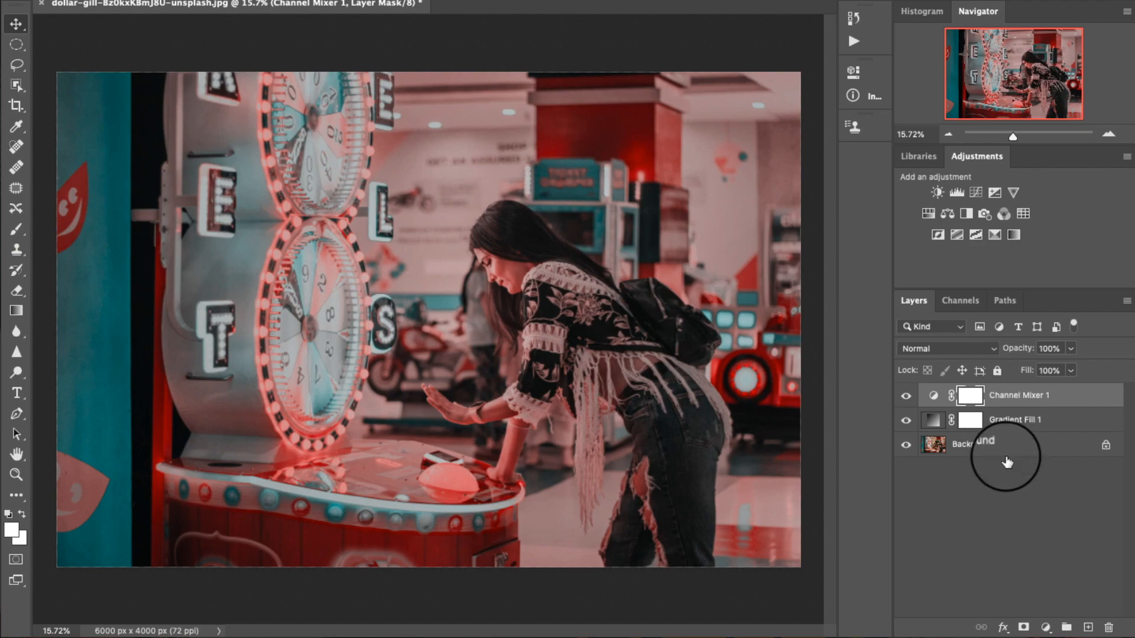
# Add a Color Balance adjustment layer, set the shadows' Yellow–Blue value to +10, and compare before and after.
pyautogui.click(1046, 628)
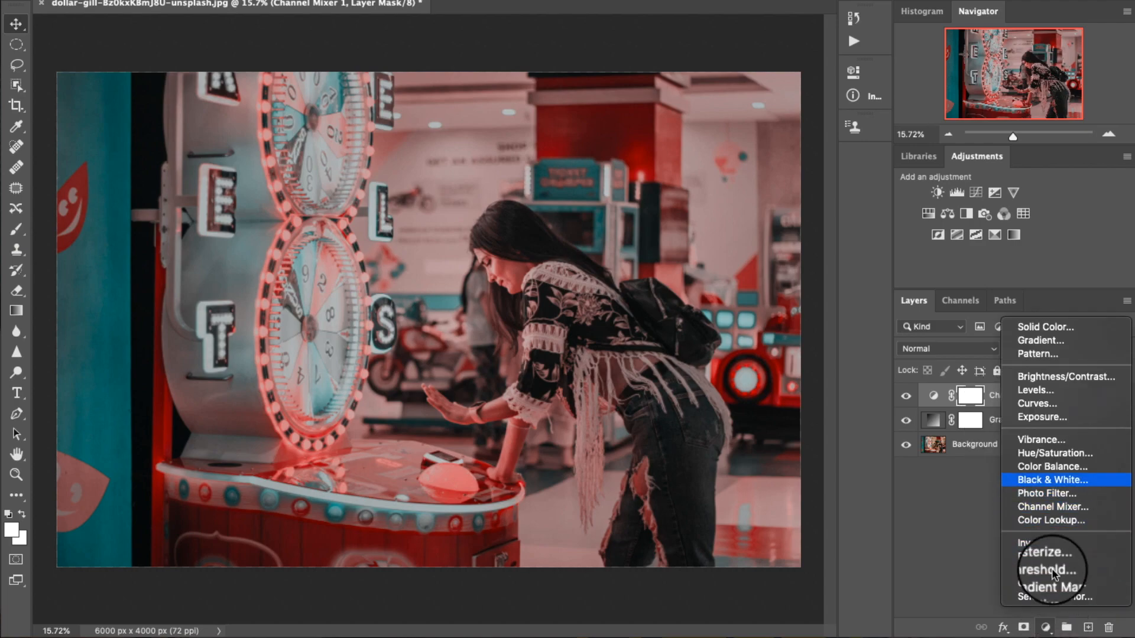
pyautogui.click(1106, 465)
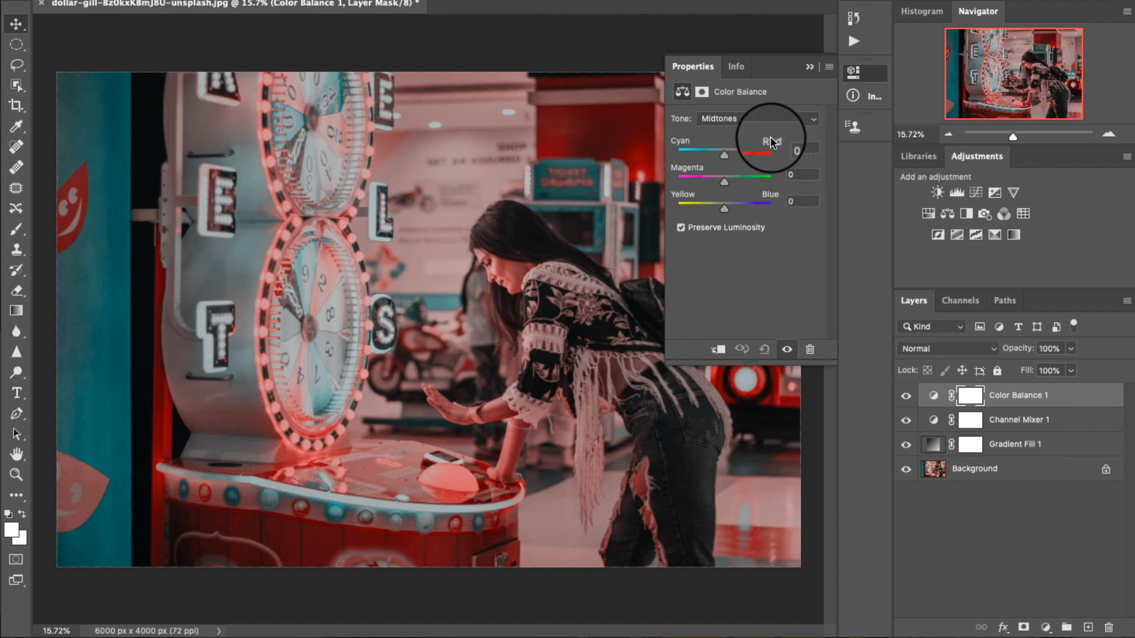
pyautogui.click(769, 119)
pyautogui.press('Return')
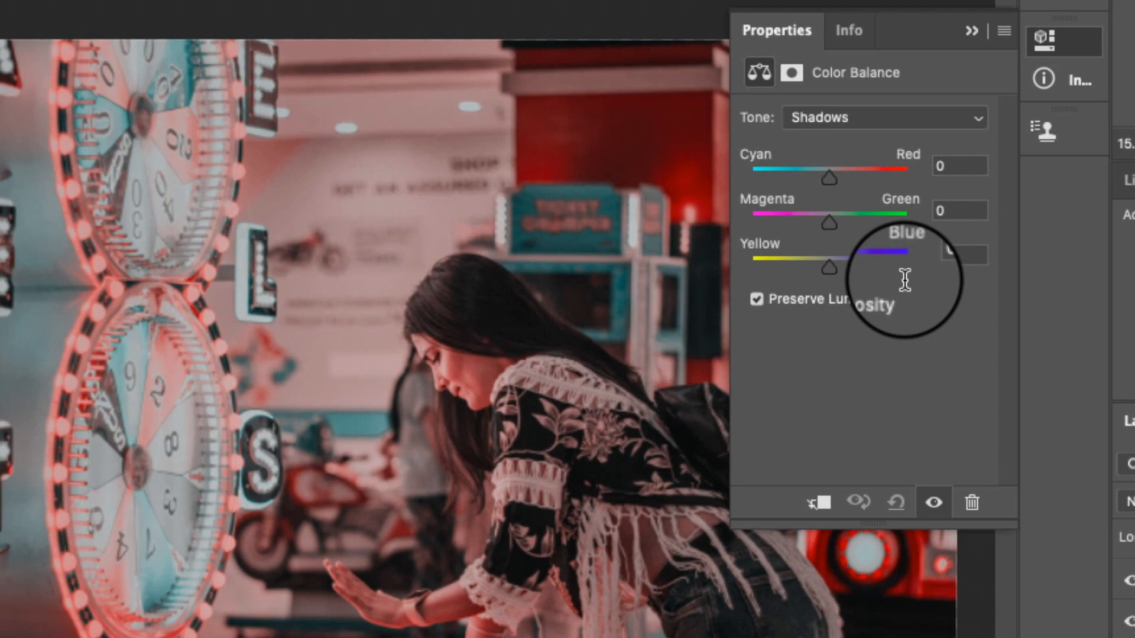
pyautogui.moveTo(829, 267); pyautogui.dragTo(836, 269)
pyautogui.click(934, 500)
pyautogui.click(934, 509)
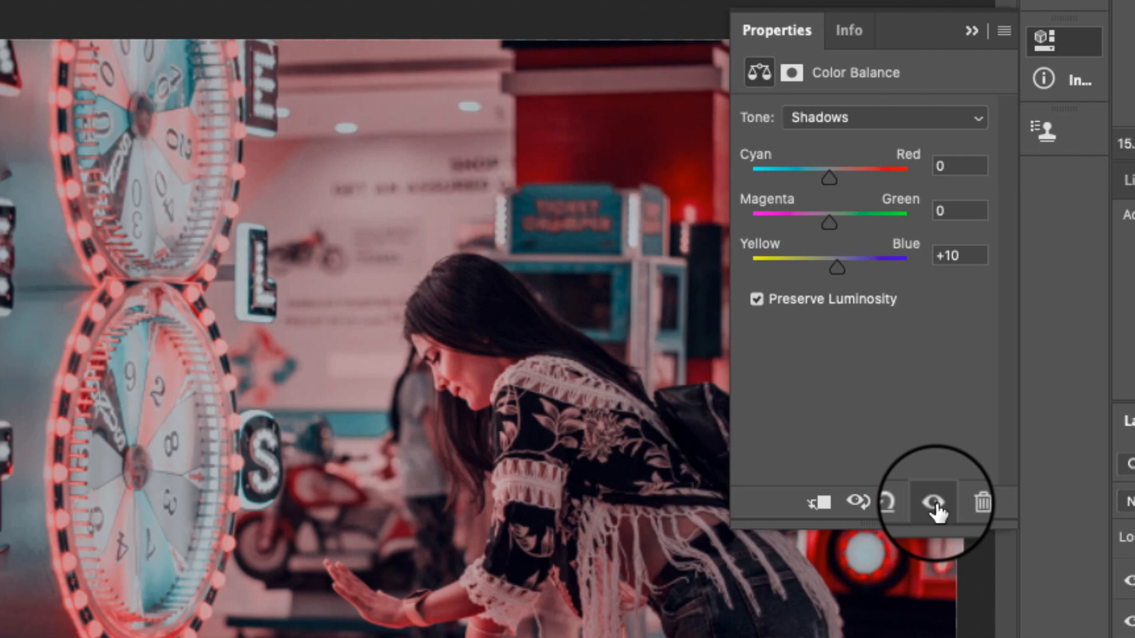
# Set the midtones' Cyan–Red value to -20 in the Color Balance adjustment and compare before and after.
pyautogui.click(886, 109)
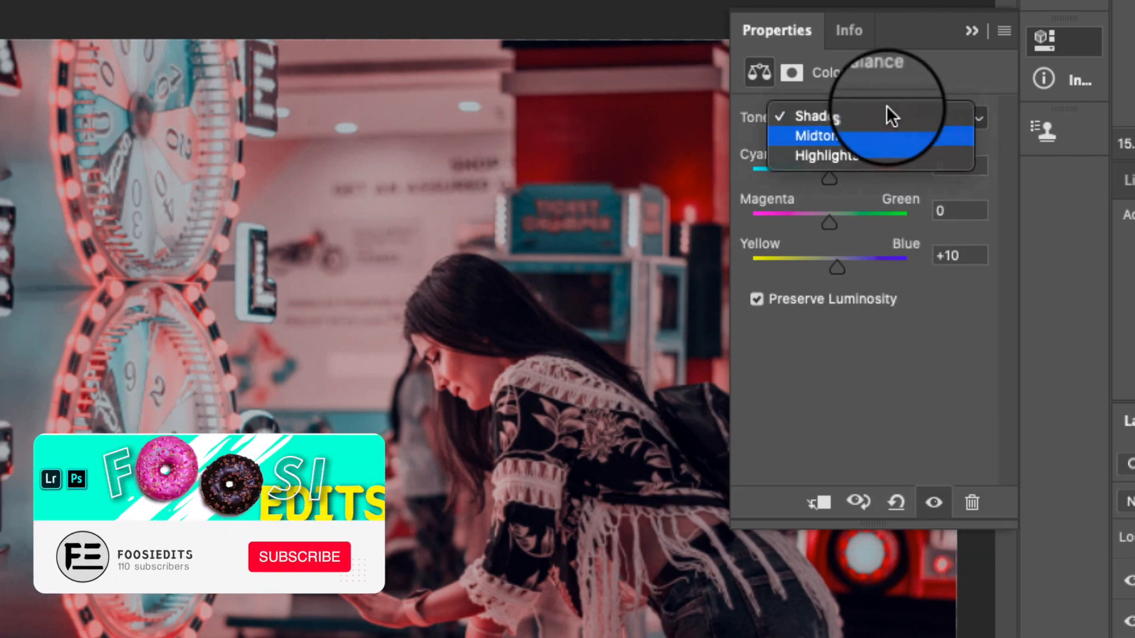
pyautogui.press('Return')
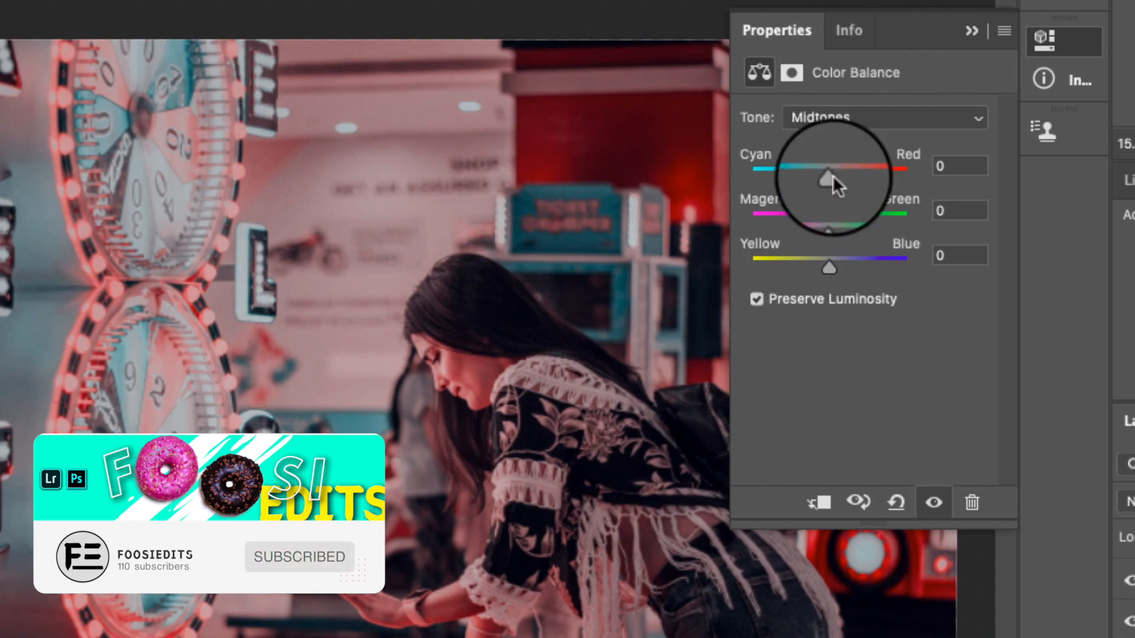
pyautogui.moveTo(831, 178); pyautogui.dragTo(813, 176)
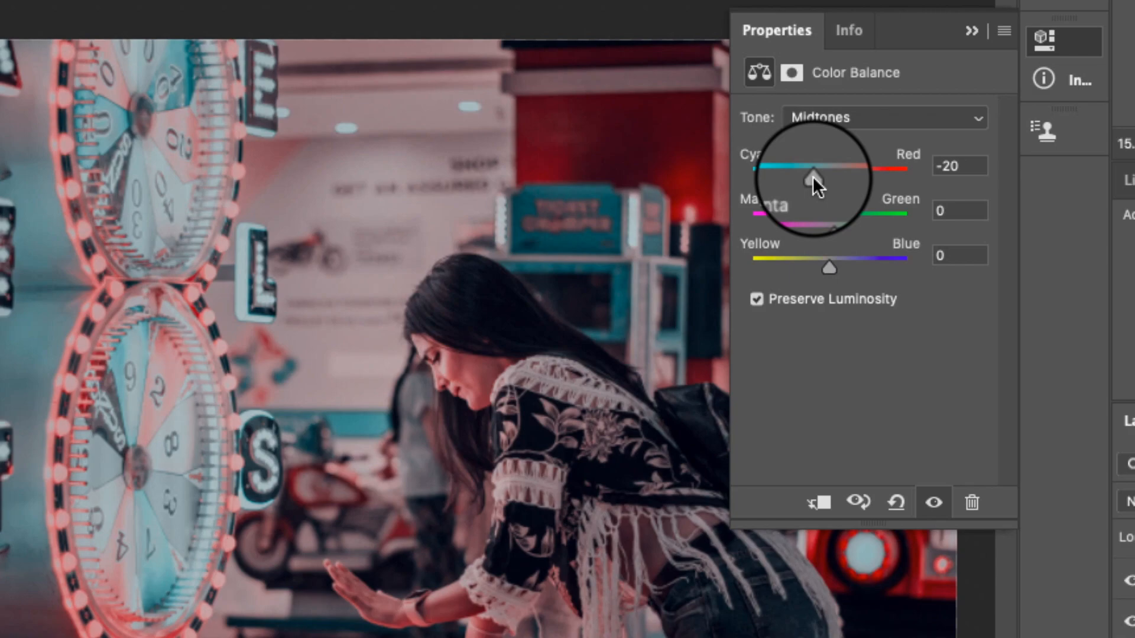
pyautogui.click(937, 507)
pyautogui.click(937, 507)
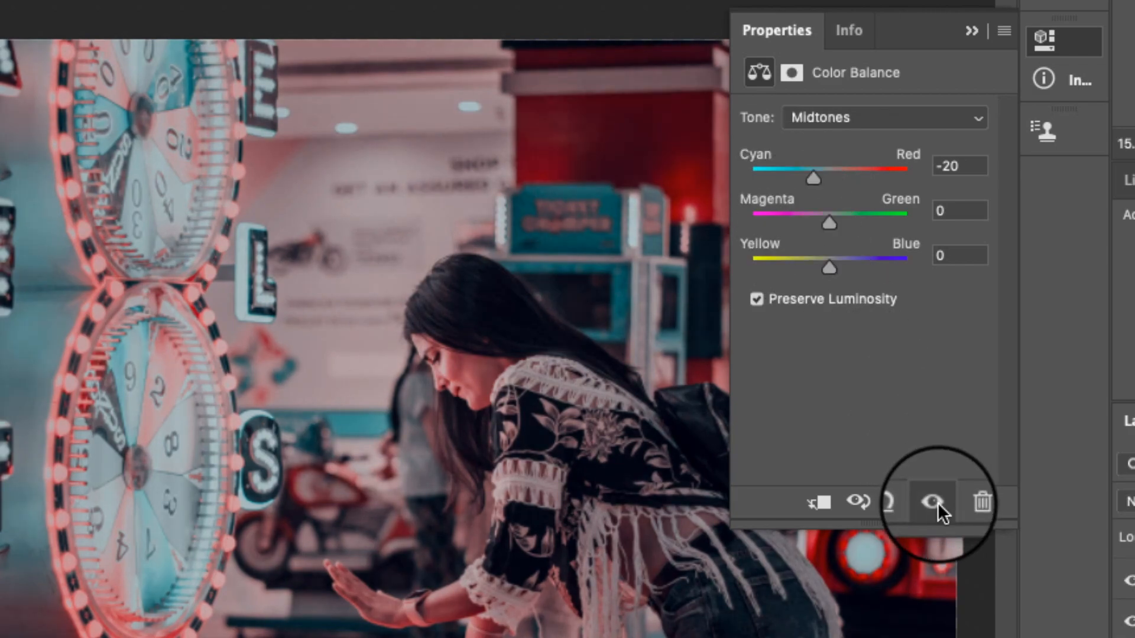
# Set the highlights' Yellow–Blue value to +10, compare before and after, and close the Color Balance settings.
pyautogui.click(908, 118)
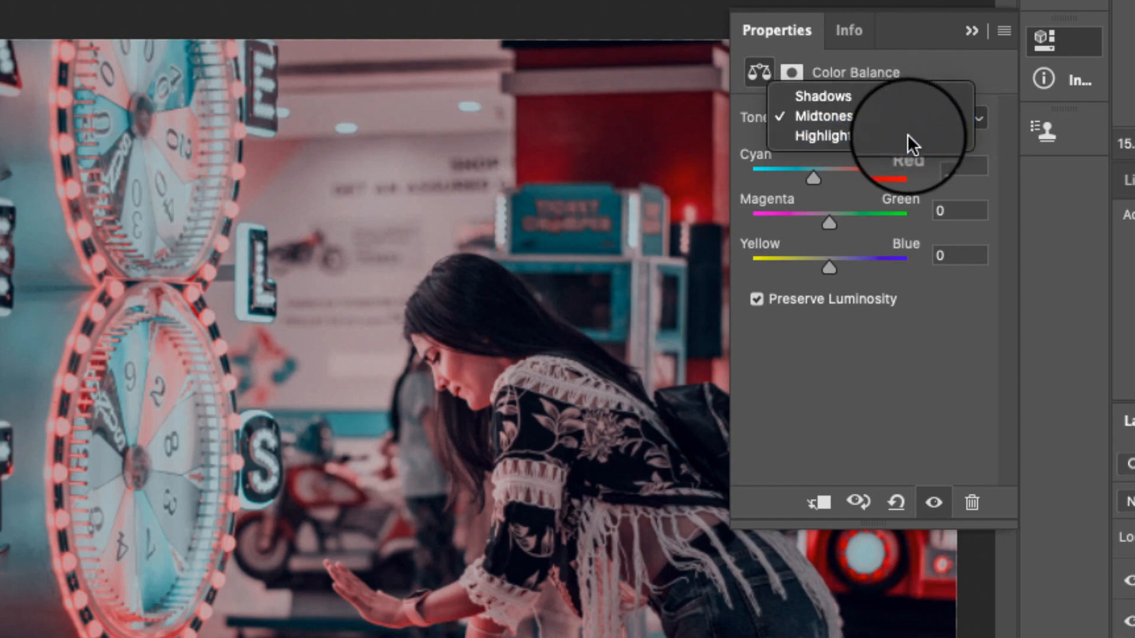
pyautogui.click(908, 136)
pyautogui.moveTo(824, 268); pyautogui.dragTo(836, 269)
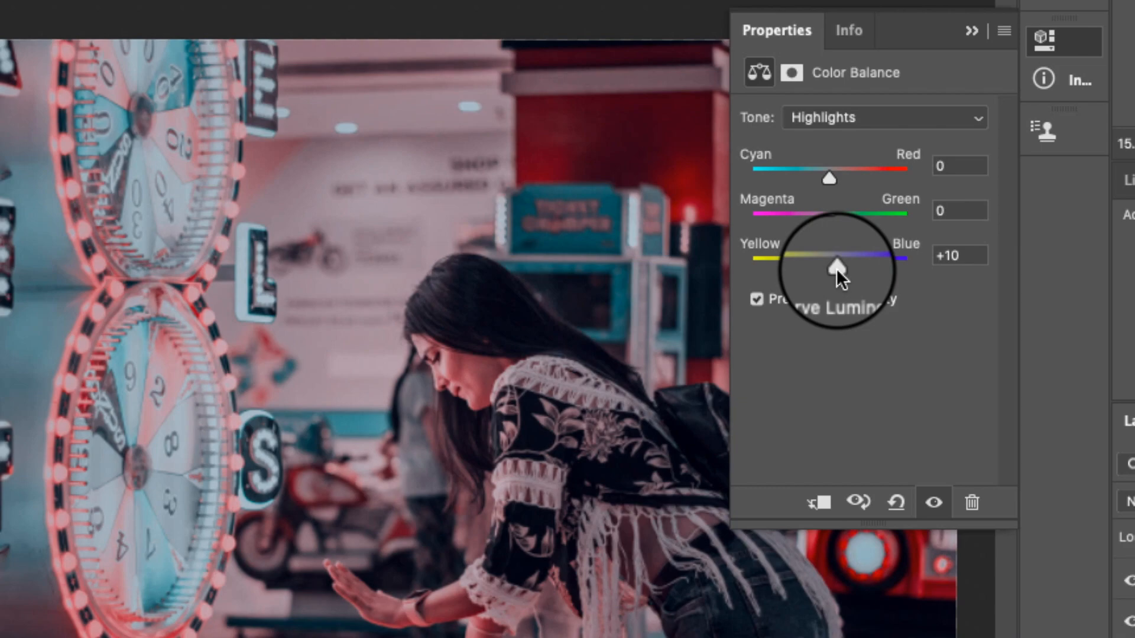
pyautogui.click(934, 503)
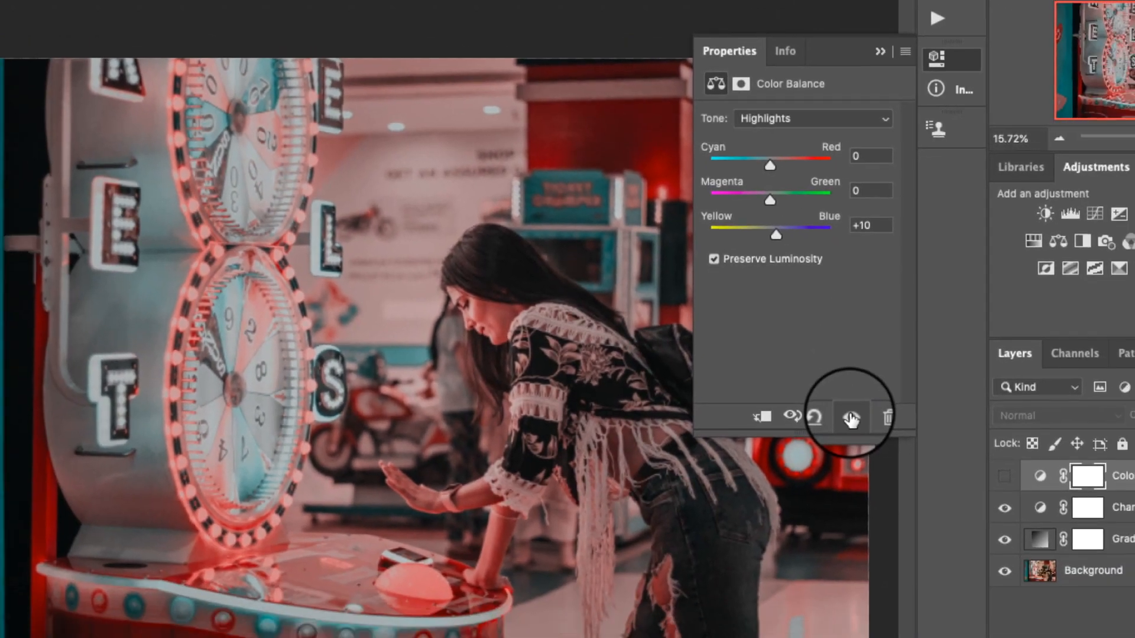
pyautogui.click(852, 419)
pyautogui.click(881, 52)
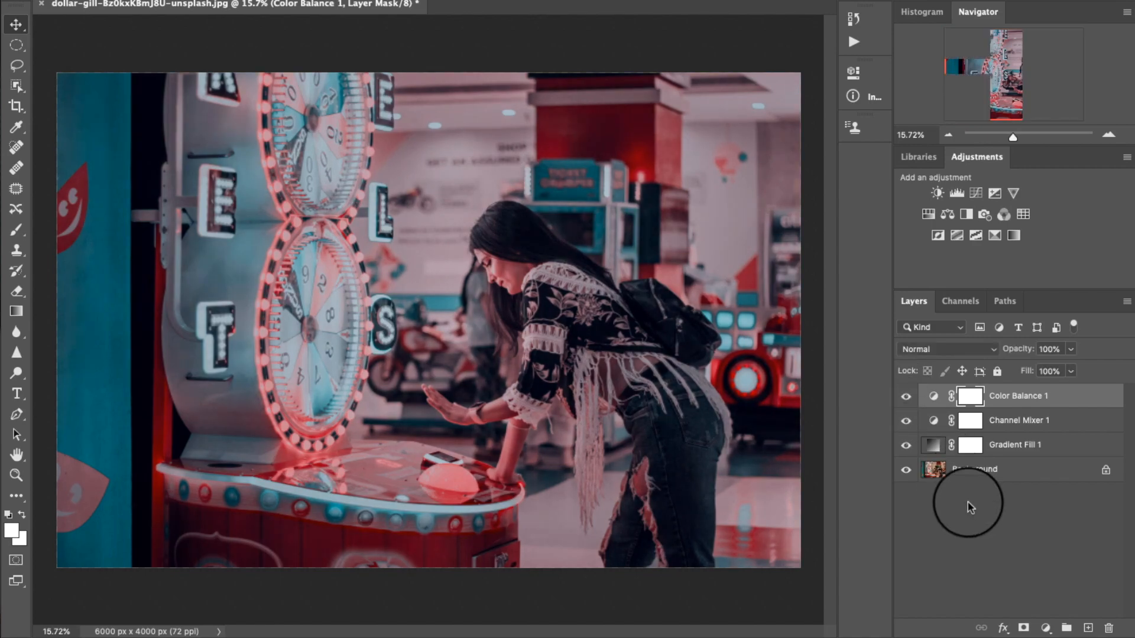
# Add a Curves adjustment layer, lower the RGB white point's output to 217, compare before and after, and close its settings.
pyautogui.click(1045, 628)
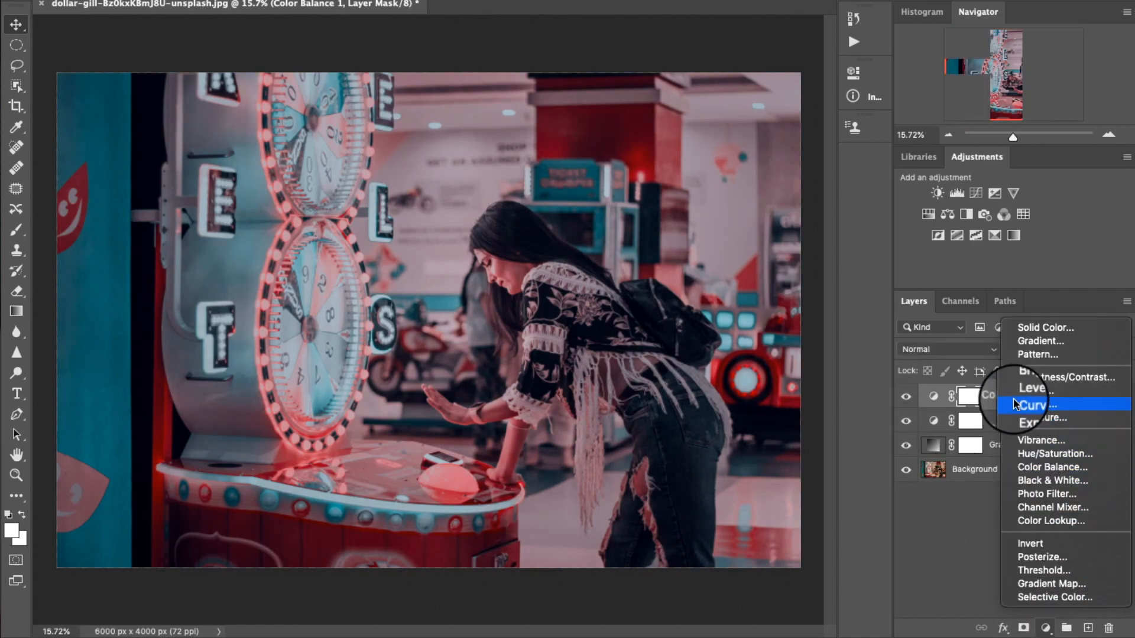
pyautogui.click(1085, 403)
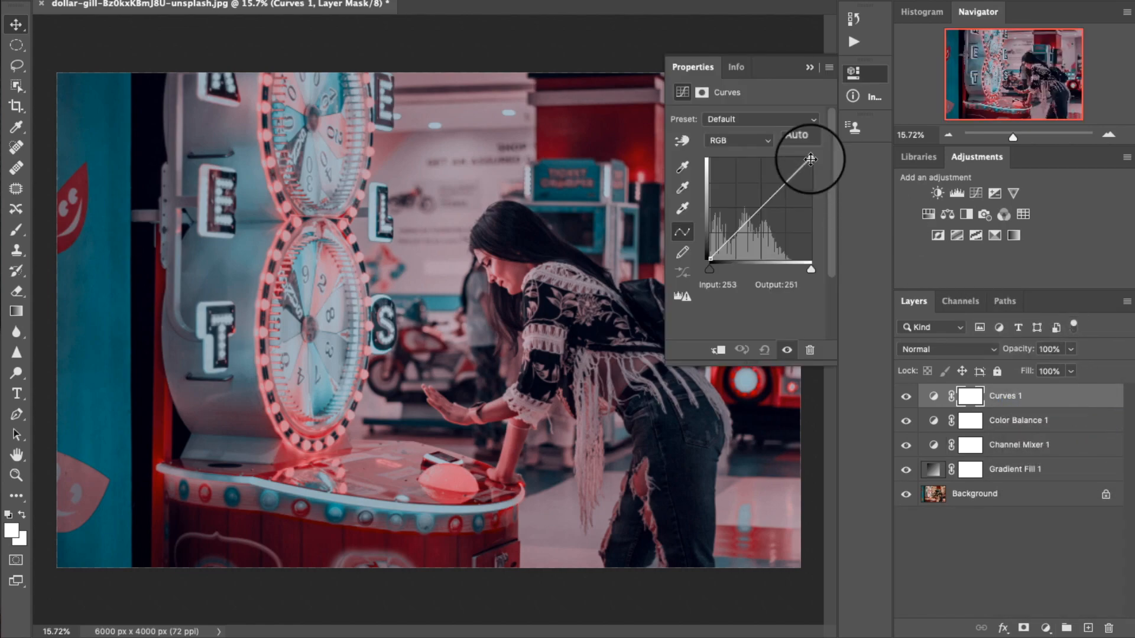
pyautogui.moveTo(811, 162); pyautogui.dragTo(811, 177)
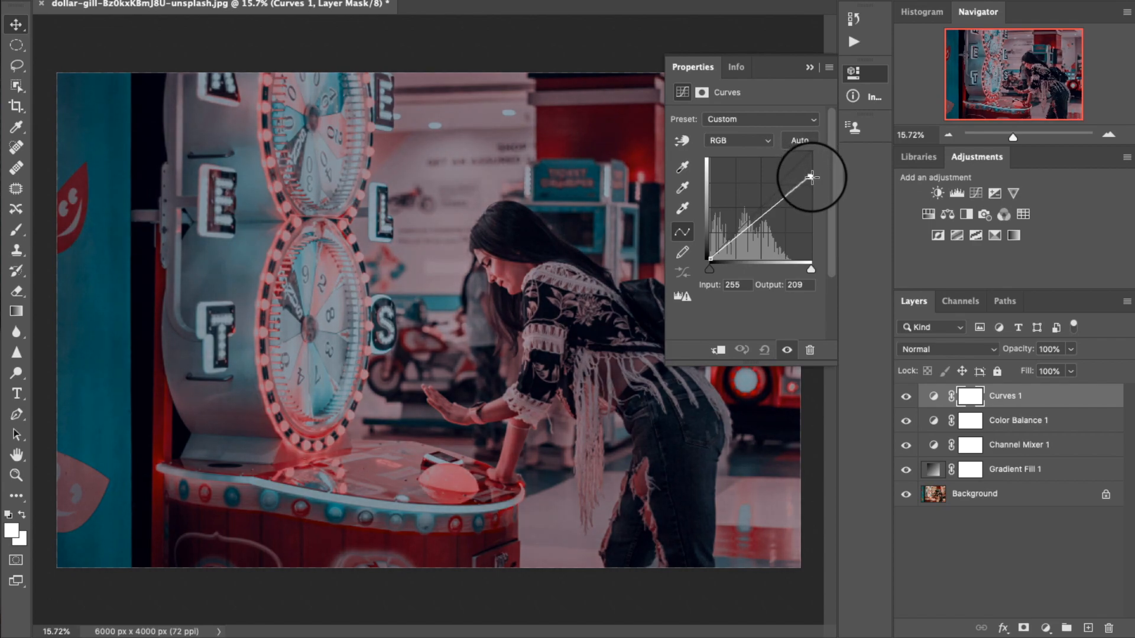
pyautogui.moveTo(812, 176); pyautogui.dragTo(811, 174)
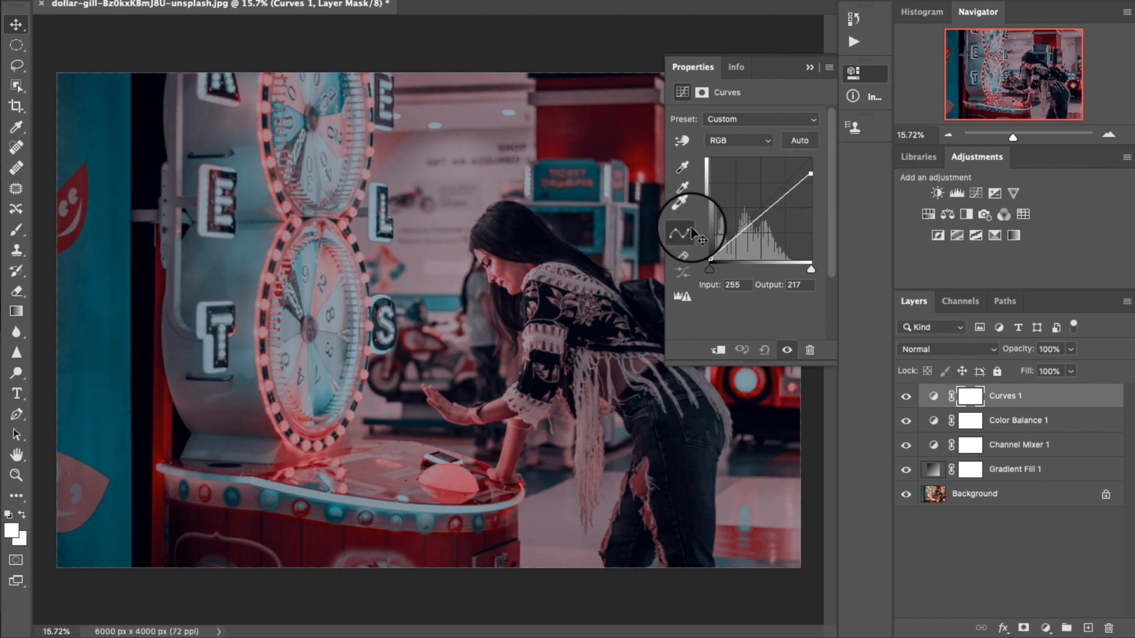
pyautogui.click(787, 351)
pyautogui.click(787, 351)
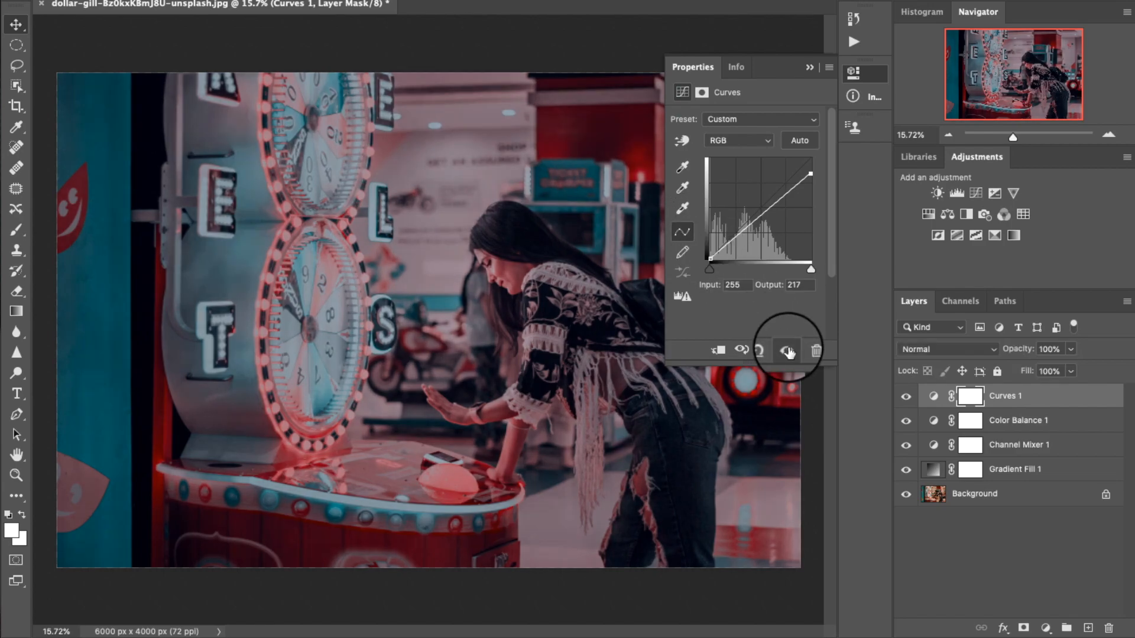
pyautogui.click(810, 67)
pyautogui.click(908, 395)
pyautogui.click(907, 396)
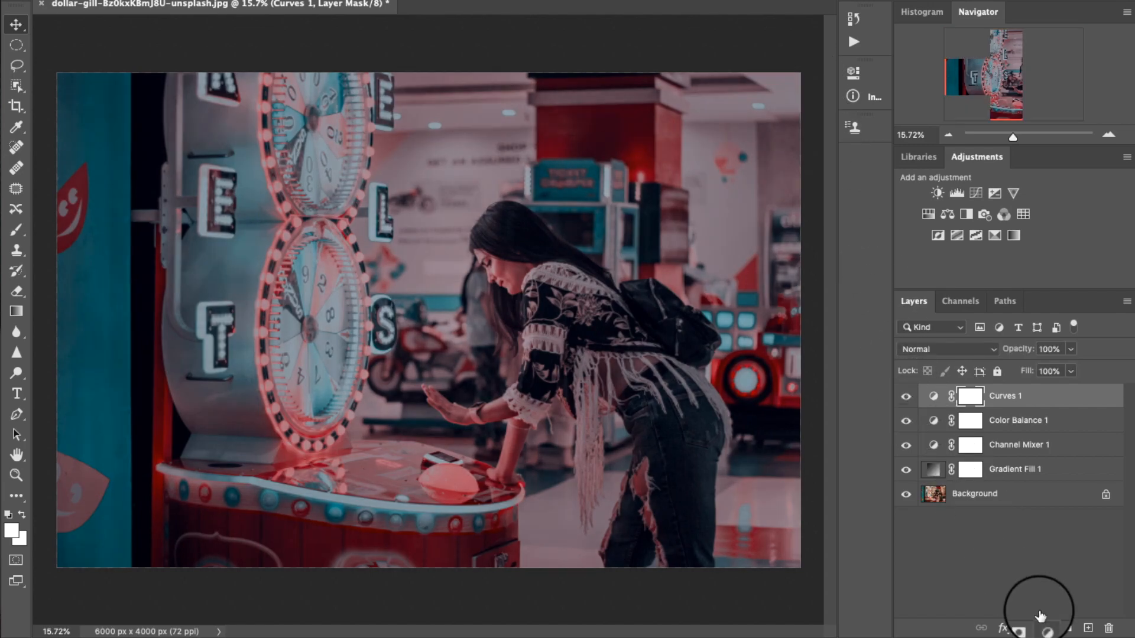
# Add a Selective Color adjustment layer, set the Reds to Cyan -35% and Yellow +60%, and compare before and after.
pyautogui.click(1046, 630)
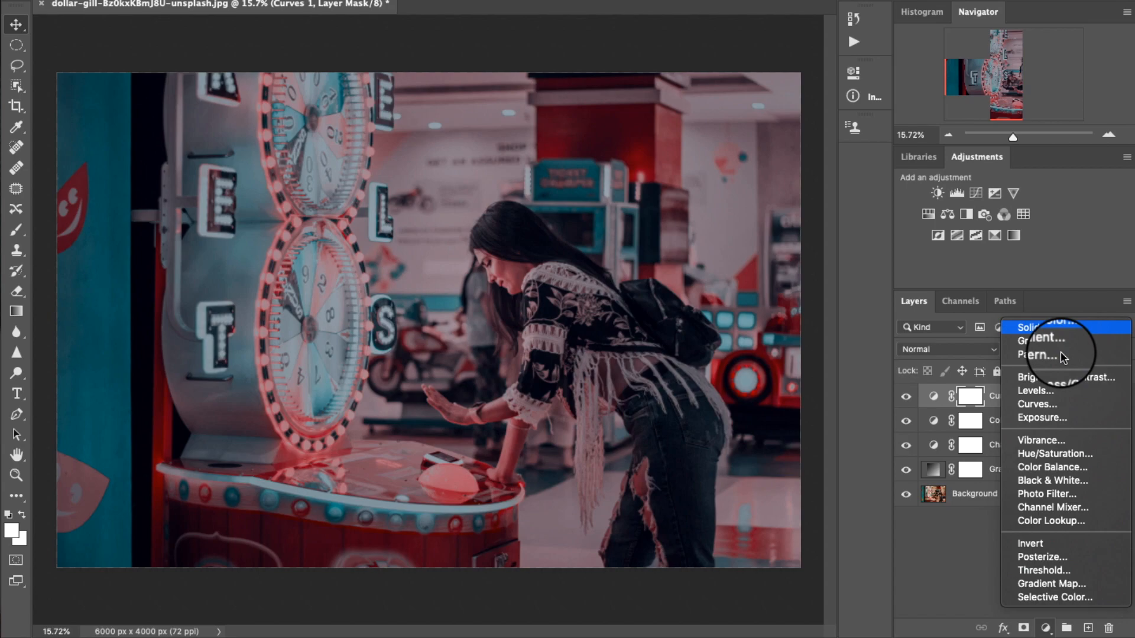
pyautogui.click(1086, 599)
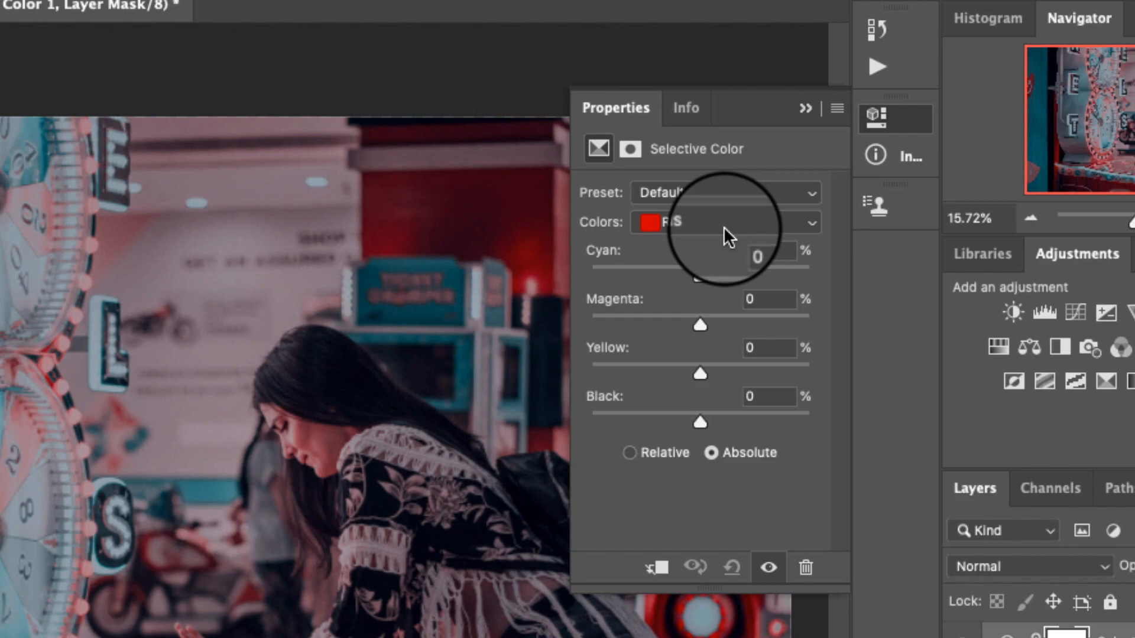
pyautogui.moveTo(600, 253); pyautogui.dragTo(554, 244)
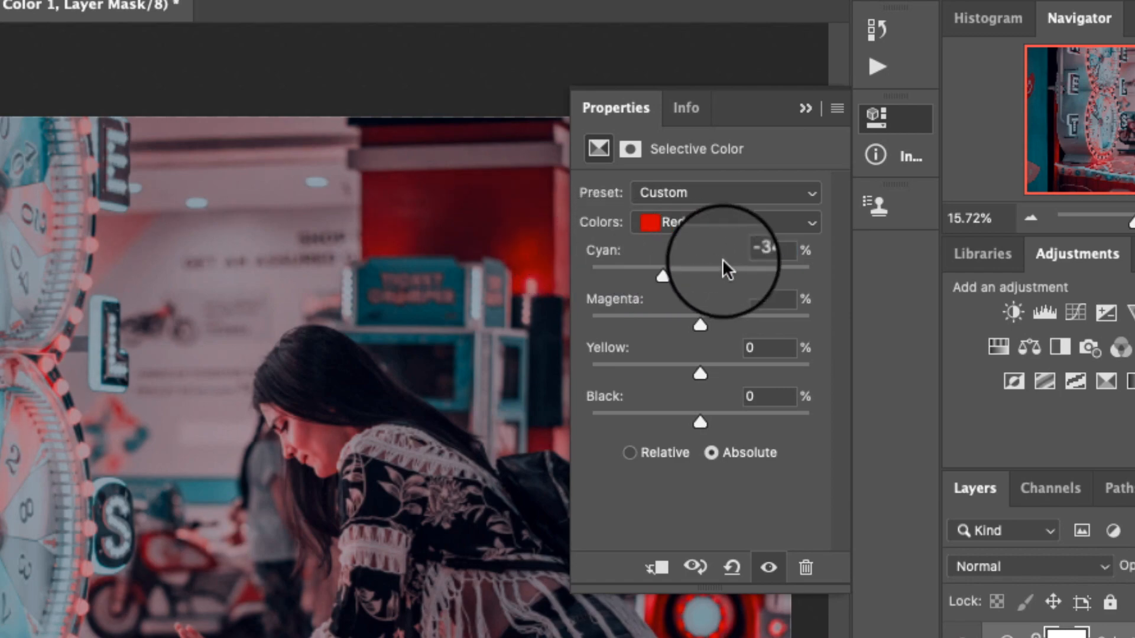
pyautogui.moveTo(662, 274); pyautogui.dragTo(661, 274)
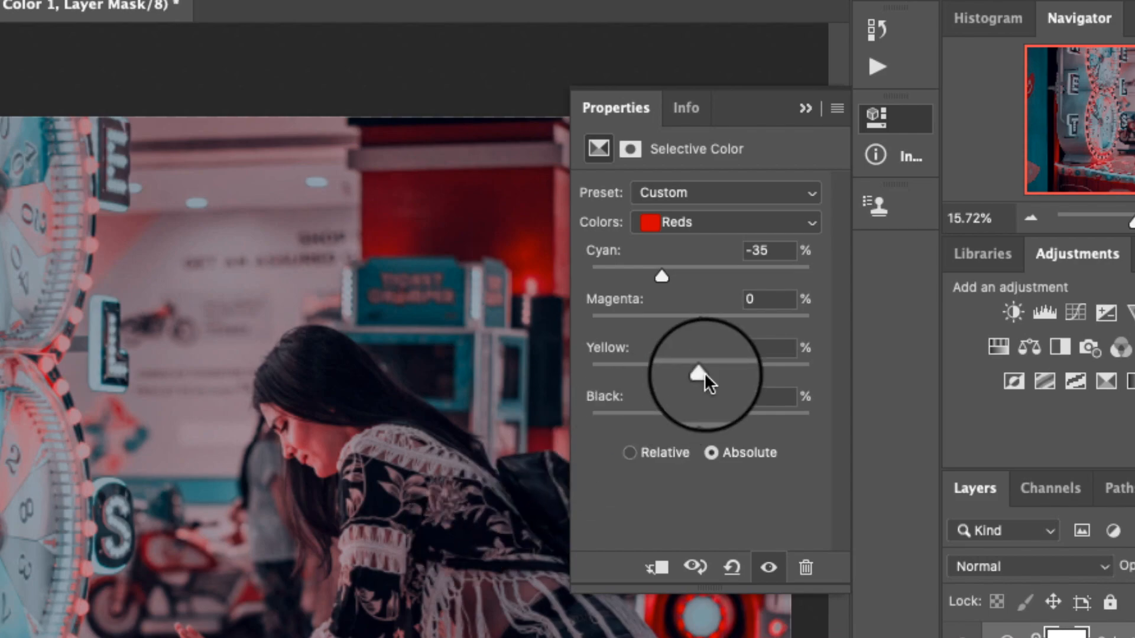
pyautogui.moveTo(704, 372); pyautogui.dragTo(748, 366)
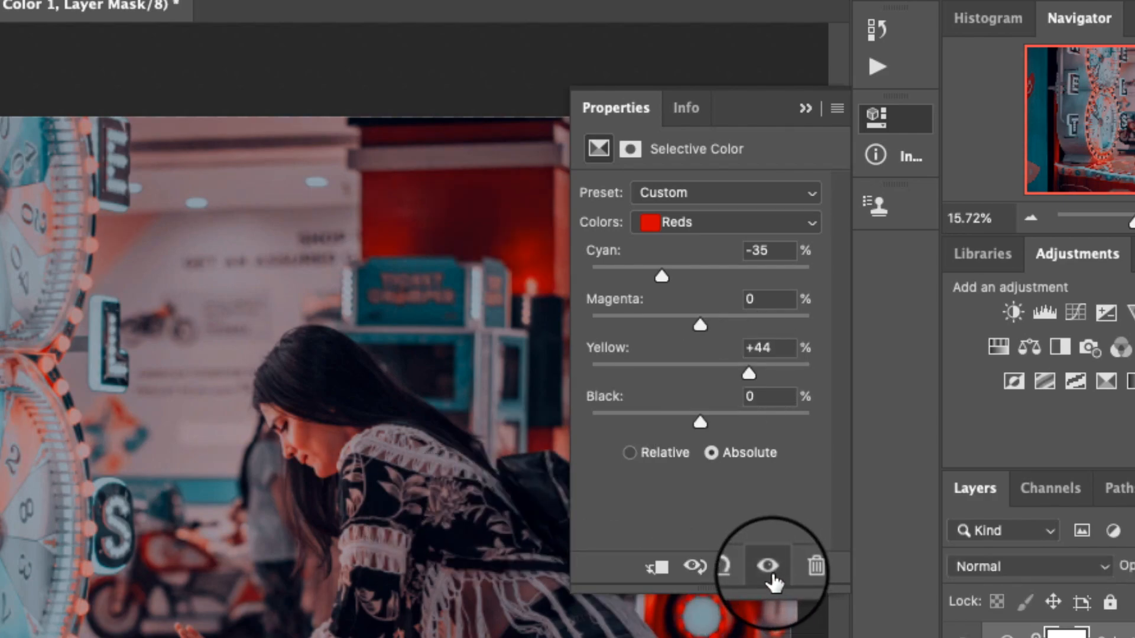
pyautogui.moveTo(598, 348); pyautogui.dragTo(627, 353)
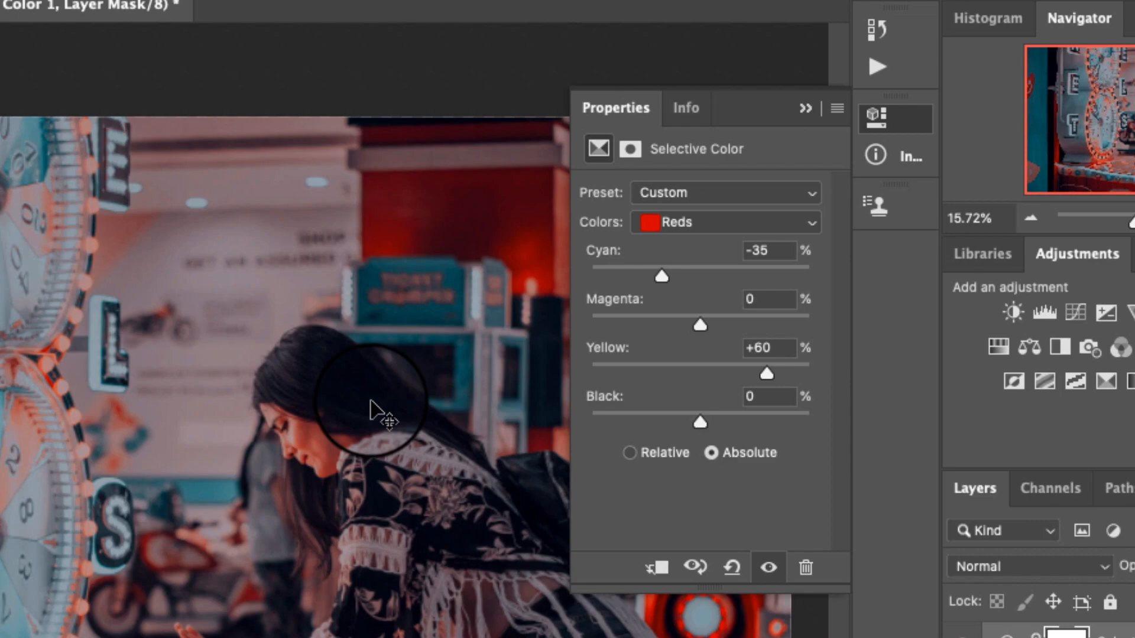
pyautogui.click(769, 576)
pyautogui.click(770, 577)
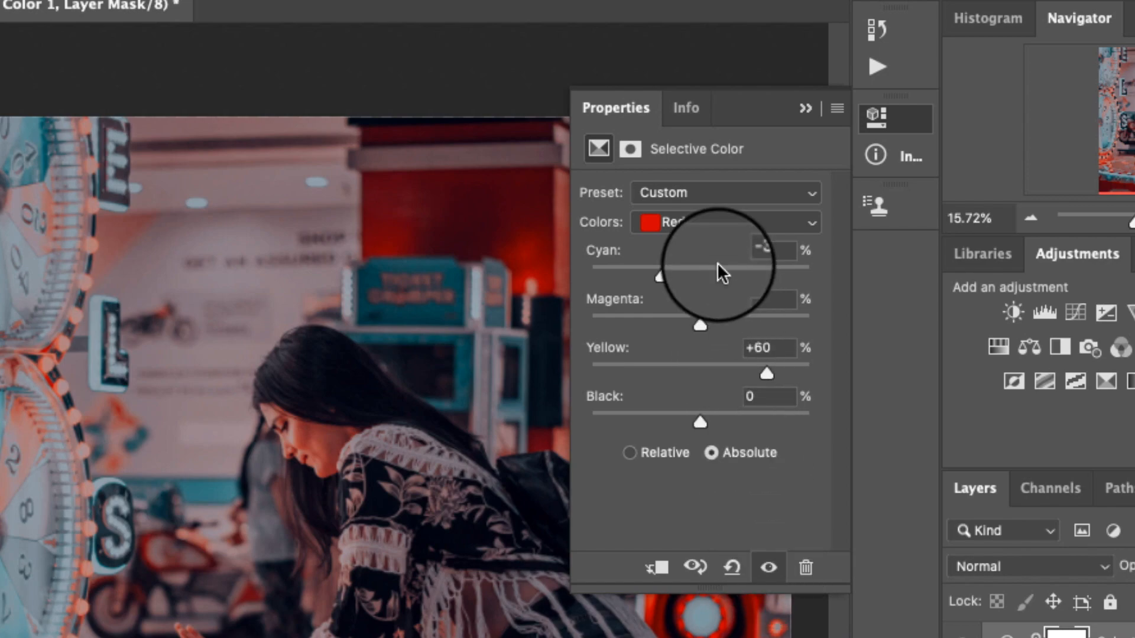
# Set the Neutrals' Yellow value to +5% in the Selective Color adjustment and compare before and after.
pyautogui.click(719, 223)
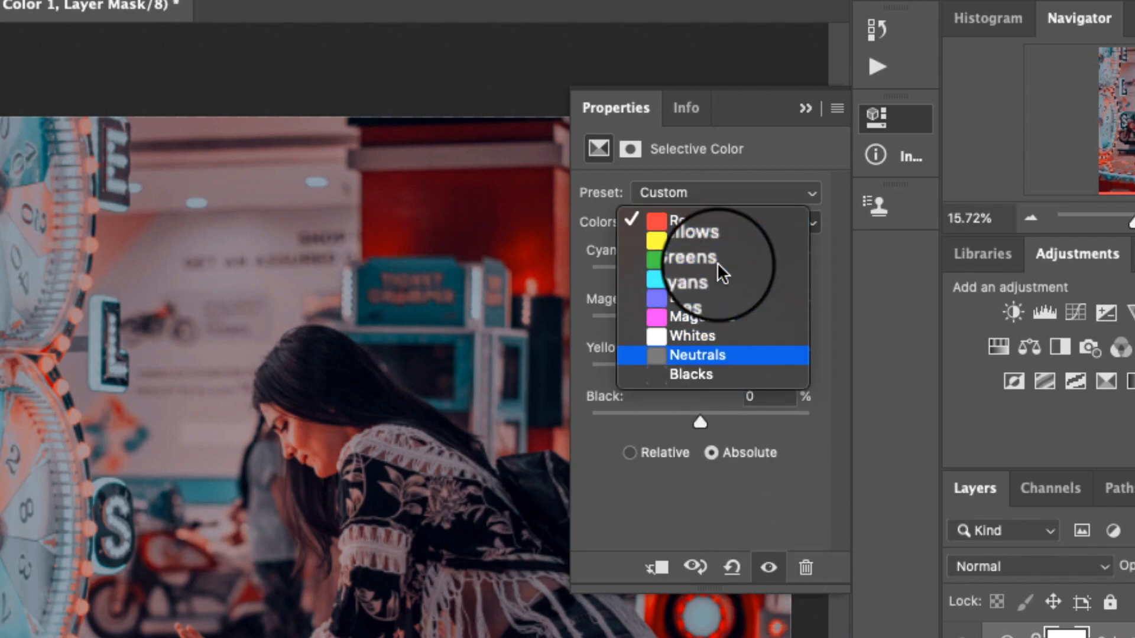
pyautogui.click(700, 371)
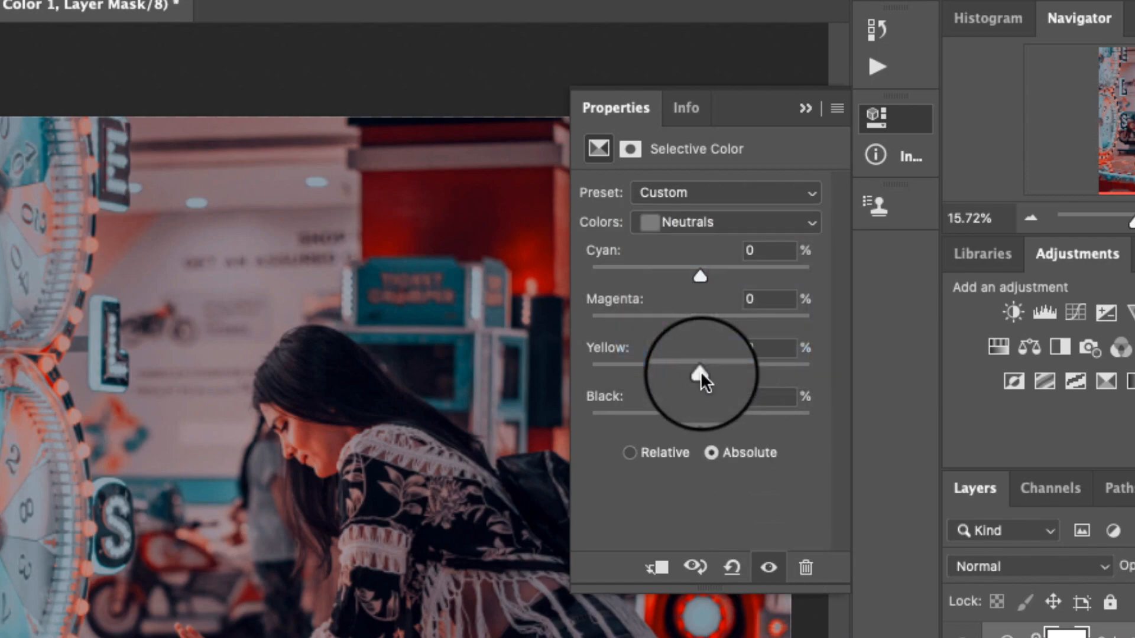
pyautogui.moveTo(701, 371); pyautogui.dragTo(705, 371)
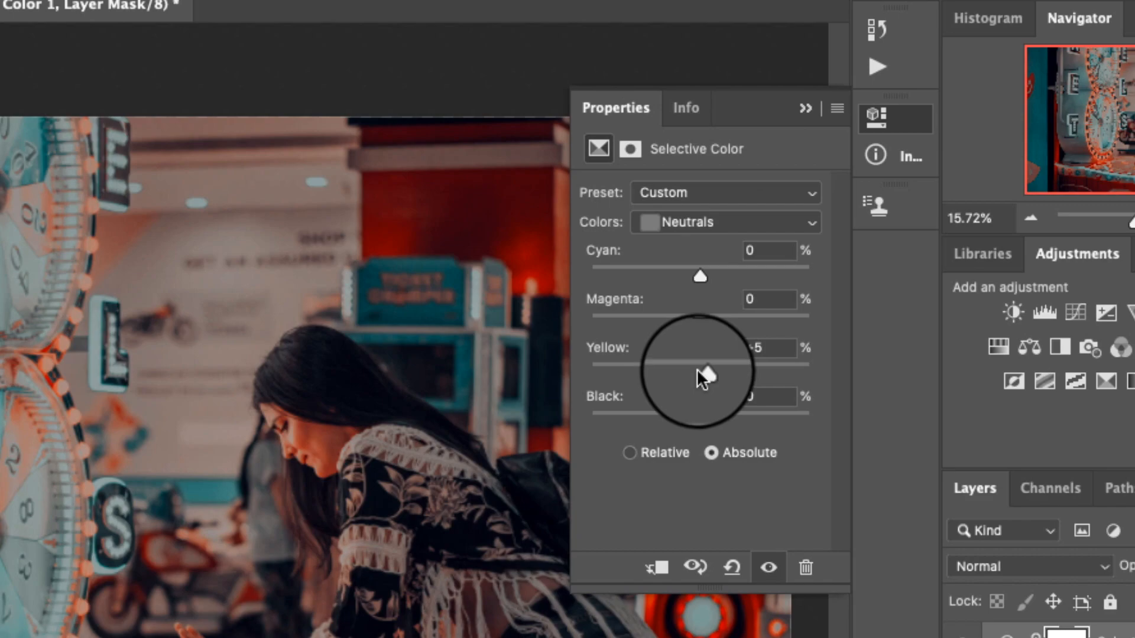
pyautogui.moveTo(616, 347); pyautogui.dragTo(609, 324)
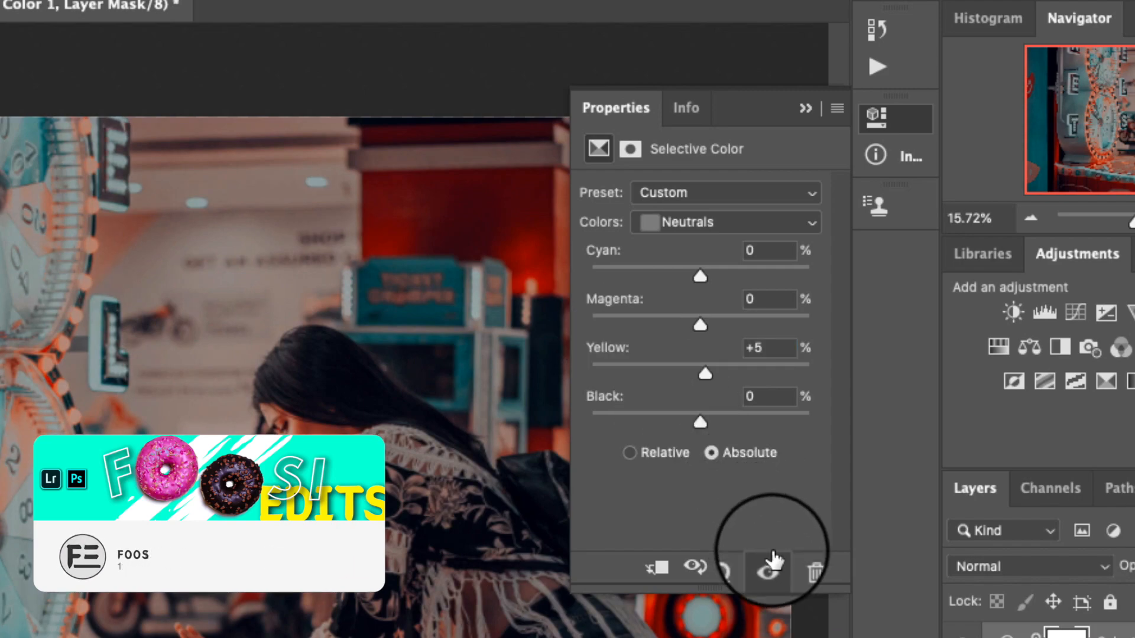
pyautogui.click(770, 562)
pyautogui.click(770, 564)
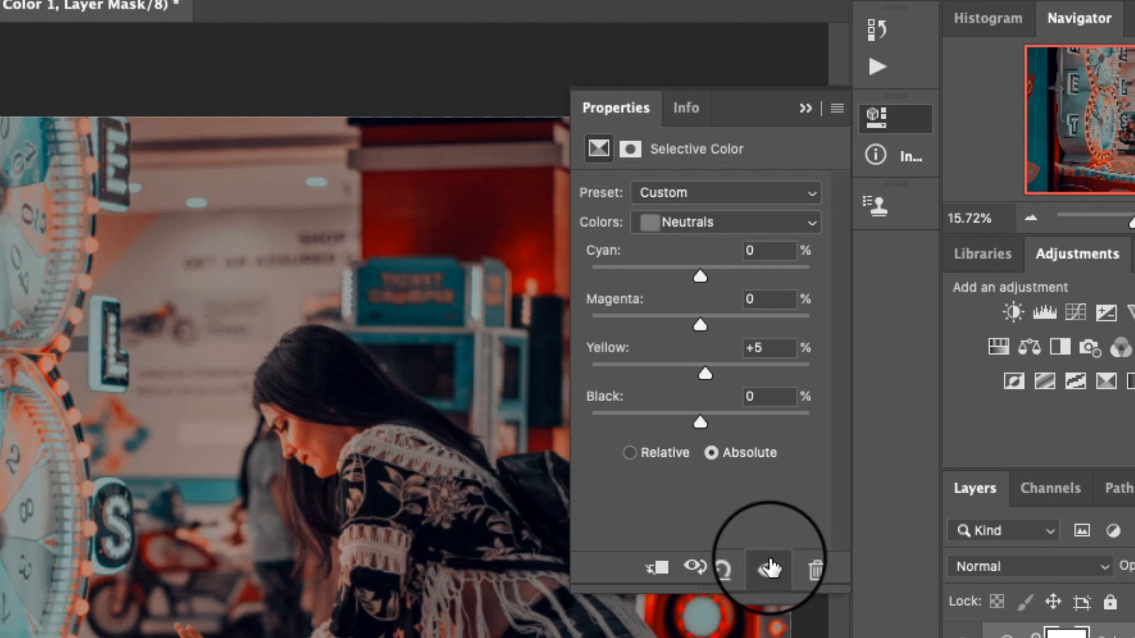
# Set the Blacks to Yellow -5% and Black +3% in the Selective Color adjustment.
pyautogui.click(755, 231)
pyautogui.click(756, 242)
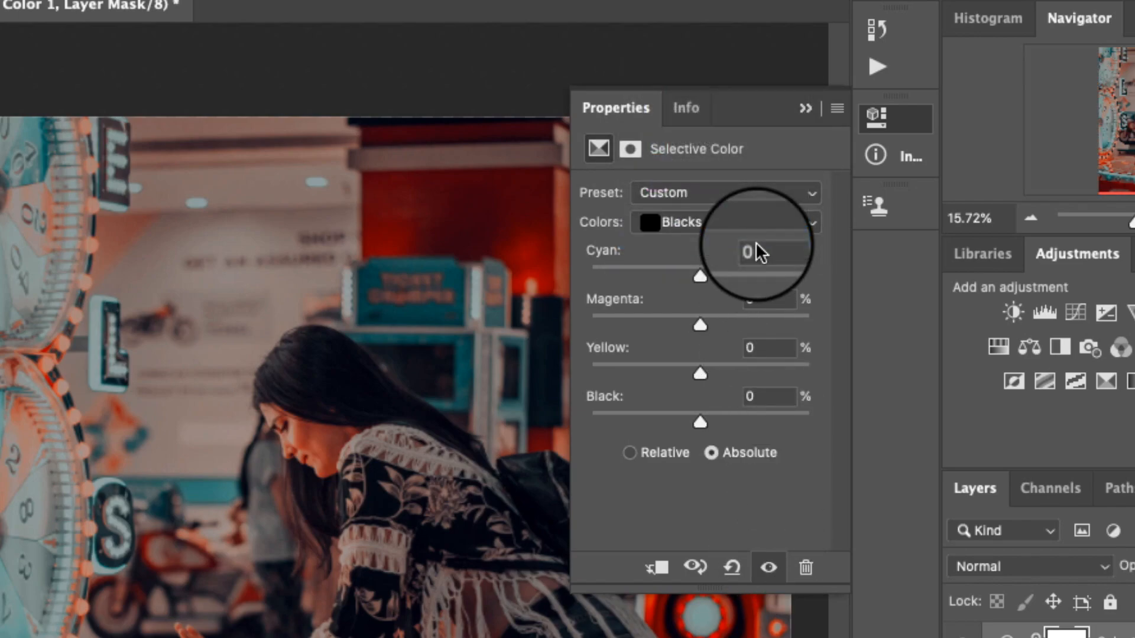
pyautogui.moveTo(611, 353); pyautogui.dragTo(600, 353)
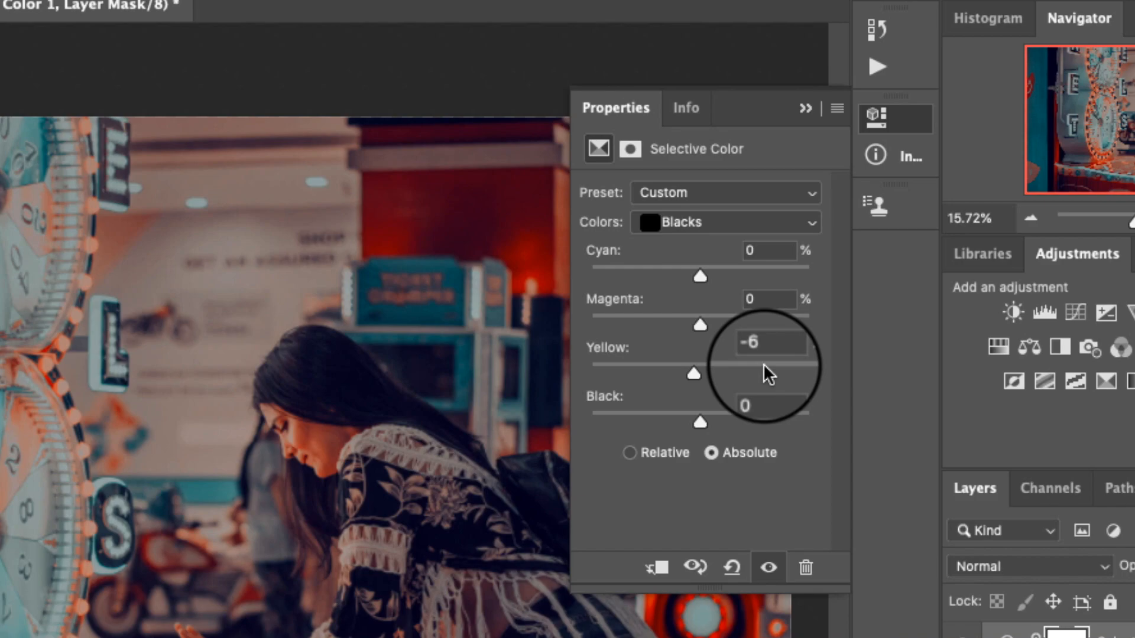
pyautogui.moveTo(694, 374); pyautogui.dragTo(700, 373)
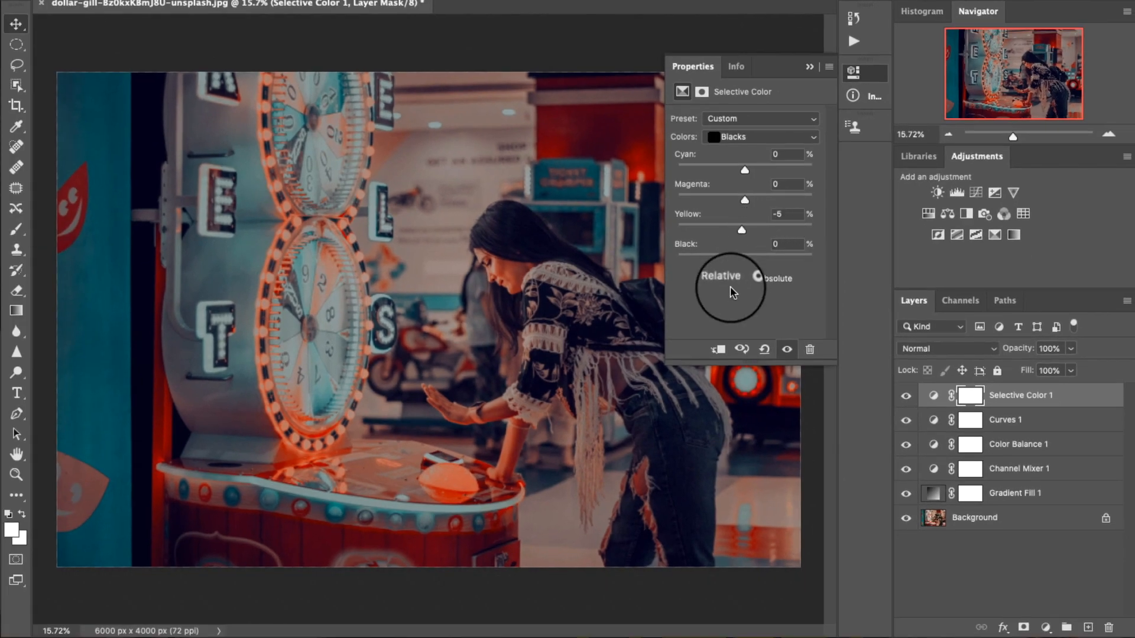
pyautogui.moveTo(743, 256); pyautogui.dragTo(746, 260)
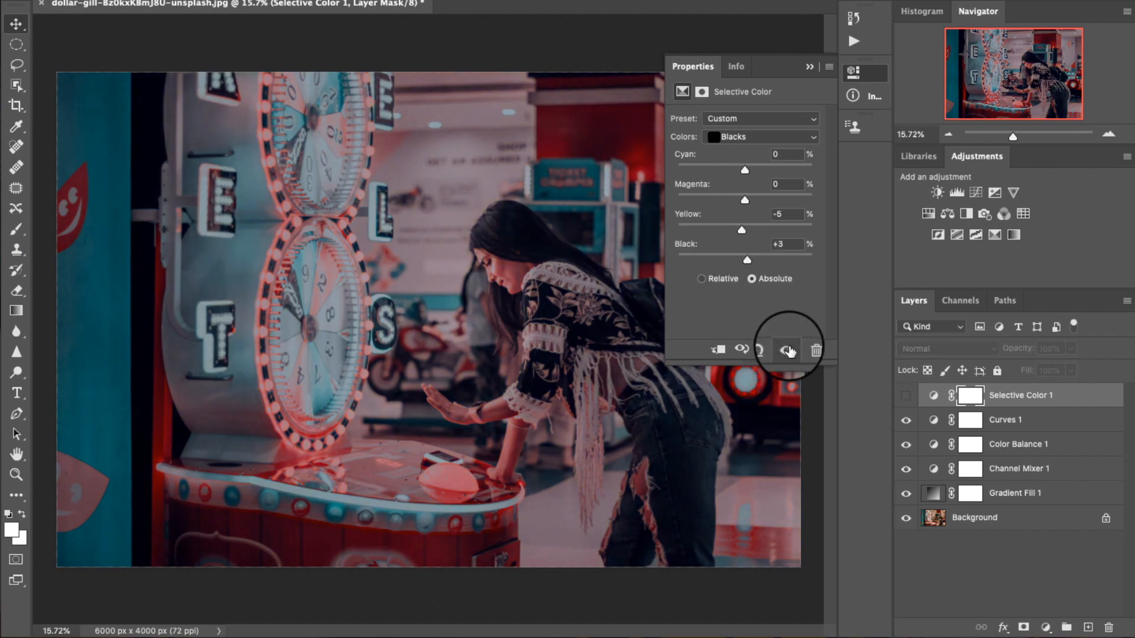
# Close the Selective Color settings and compare the photo with and without that adjustment layer, leaving it visible.
pyautogui.click(809, 66)
pyautogui.click(899, 391)
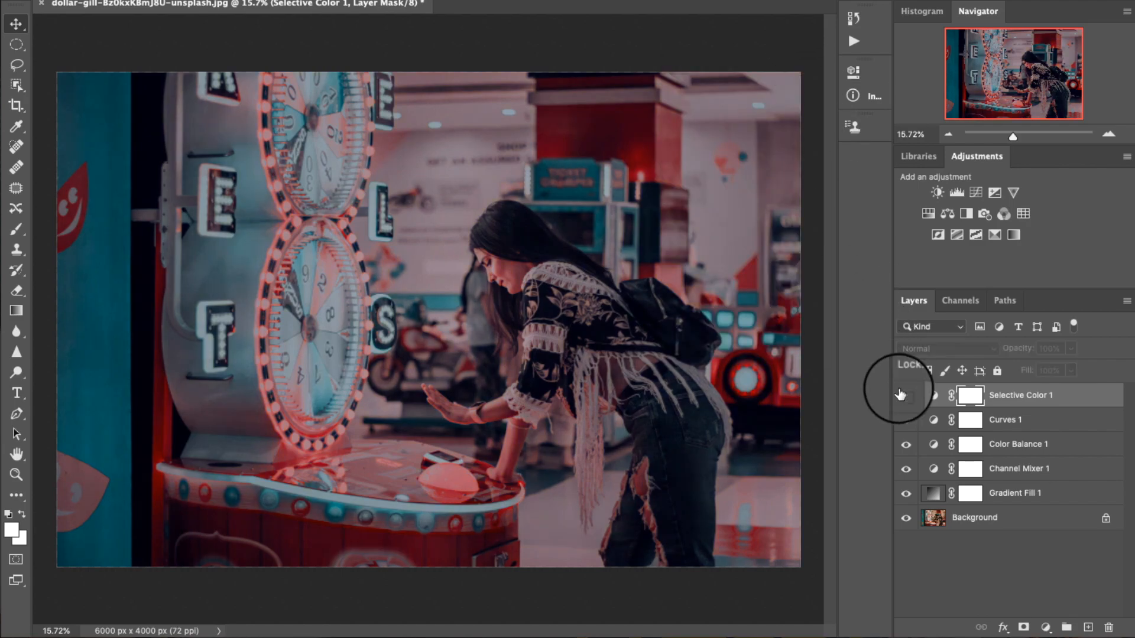
pyautogui.click(900, 394)
pyautogui.click(900, 393)
pyautogui.click(900, 394)
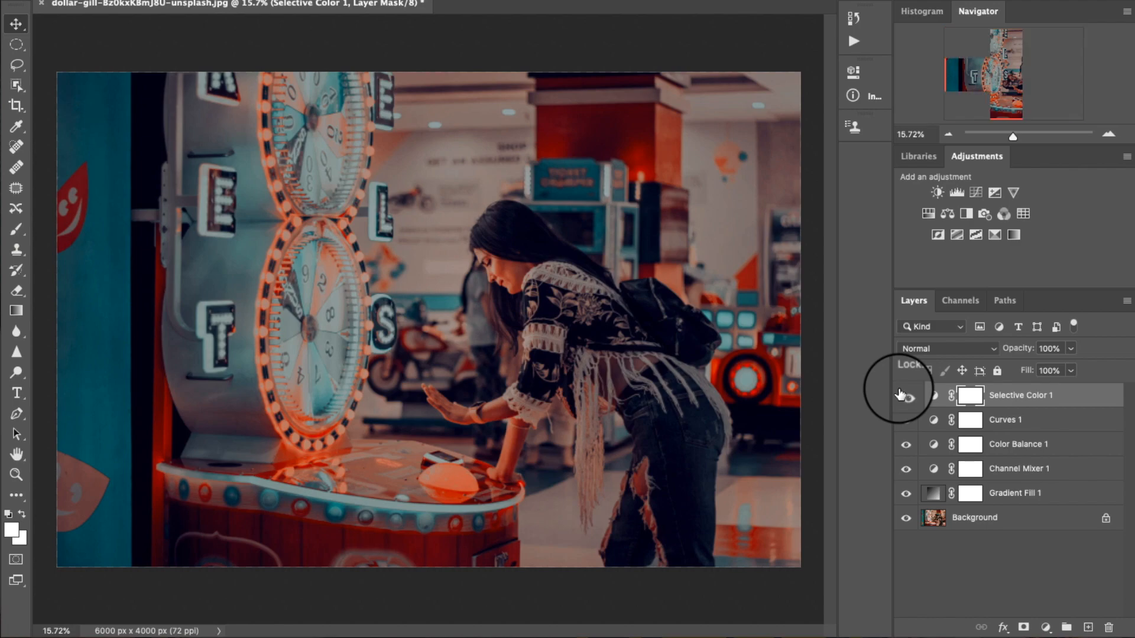
# Add a second Curves adjustment layer above Selective Color, enlarge its settings, and raise the RGB black point's output to 25.
pyautogui.click(1046, 627)
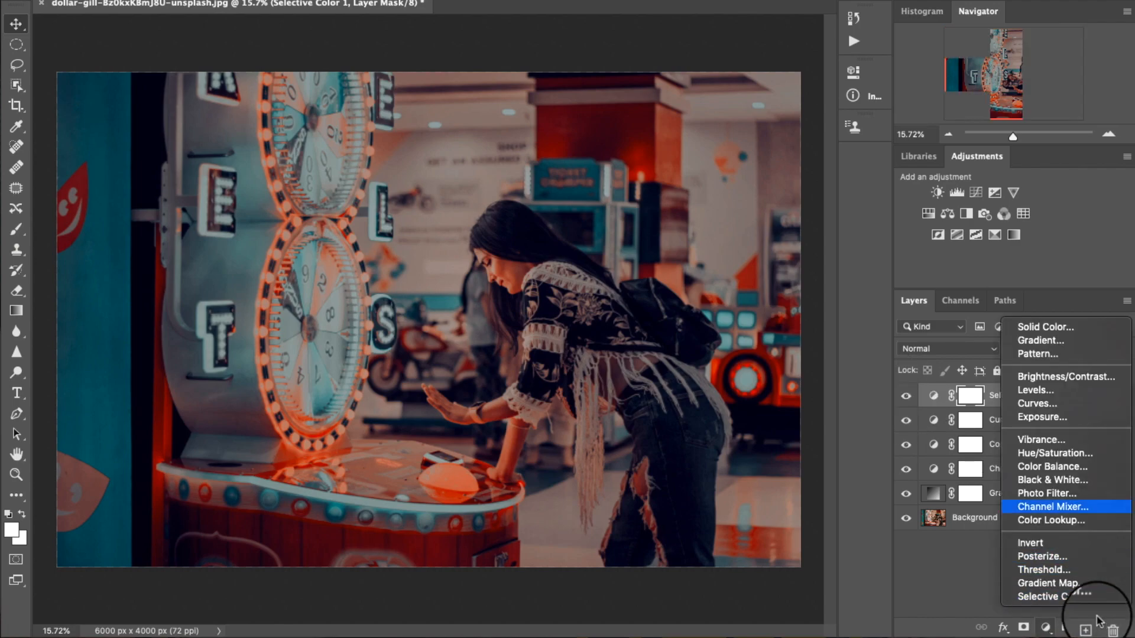
pyautogui.click(1089, 404)
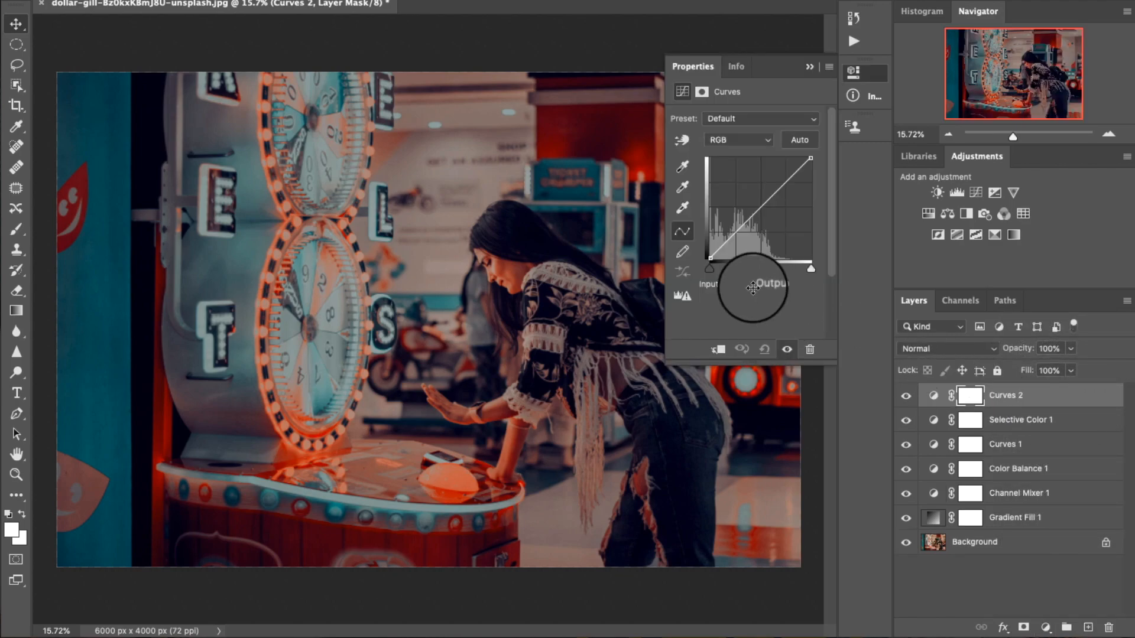
pyautogui.moveTo(710, 259); pyautogui.dragTo(710, 255)
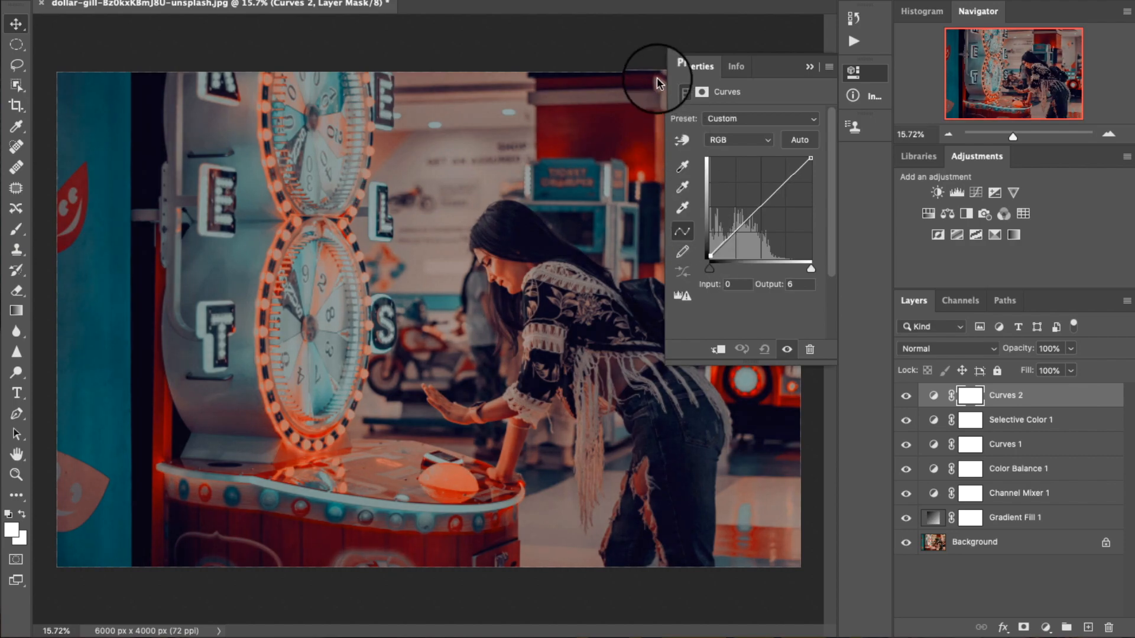
pyautogui.moveTo(666, 361); pyautogui.dragTo(519, 435)
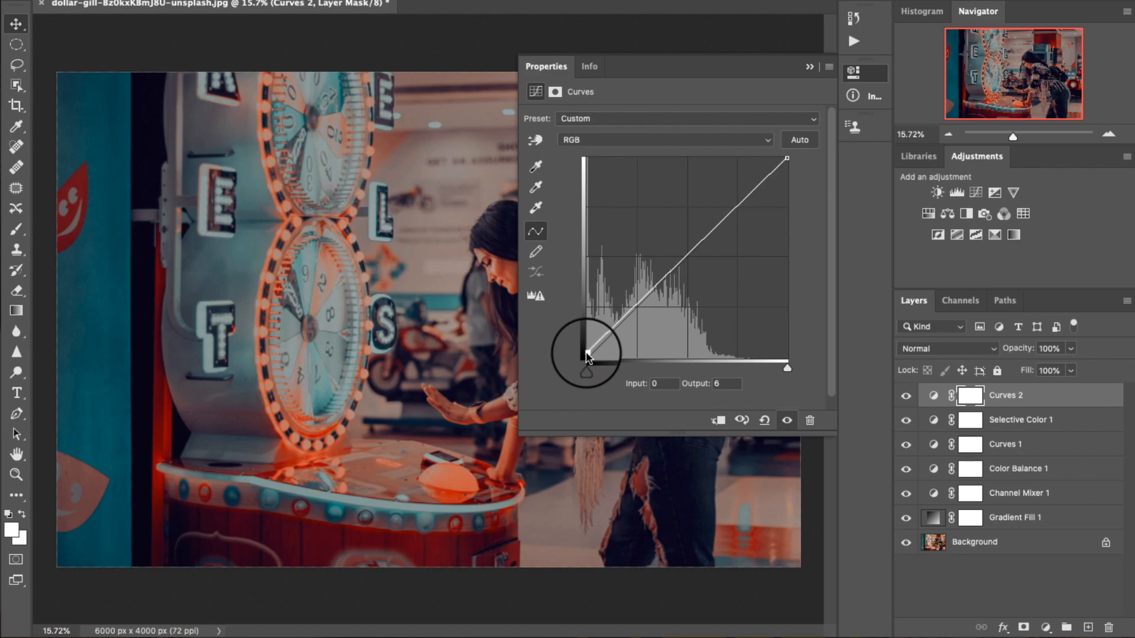
pyautogui.moveTo(587, 353); pyautogui.dragTo(582, 337)
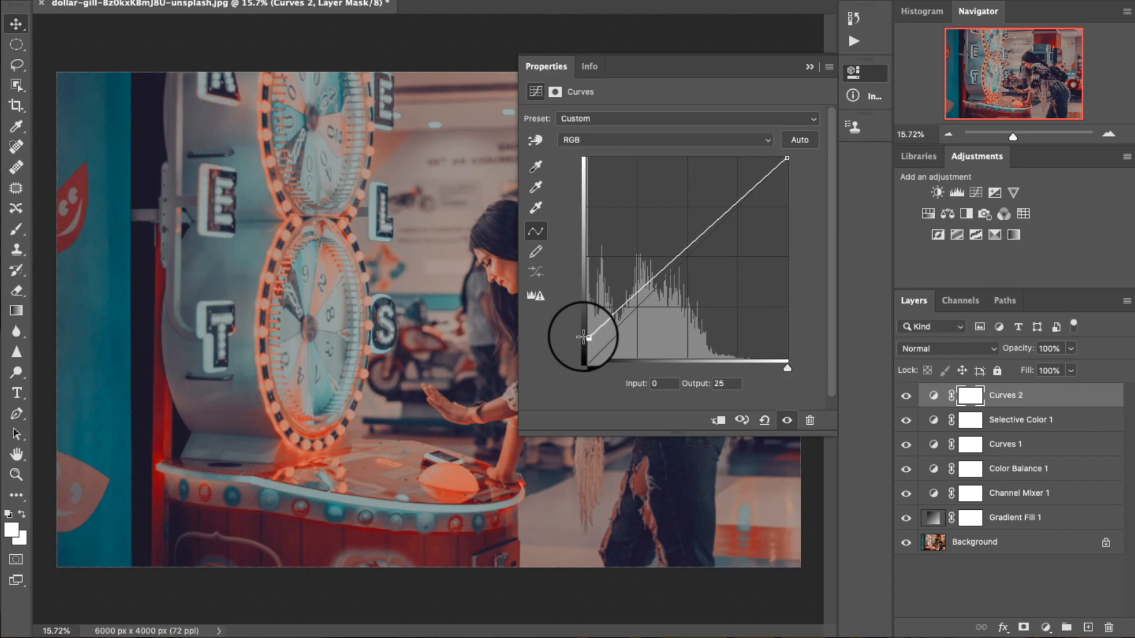
# Add a shadow point at input 27, output 36 and a highlight point at input 186, output 193, then compare before and after.
pyautogui.moveTo(620, 306); pyautogui.dragTo(608, 329)
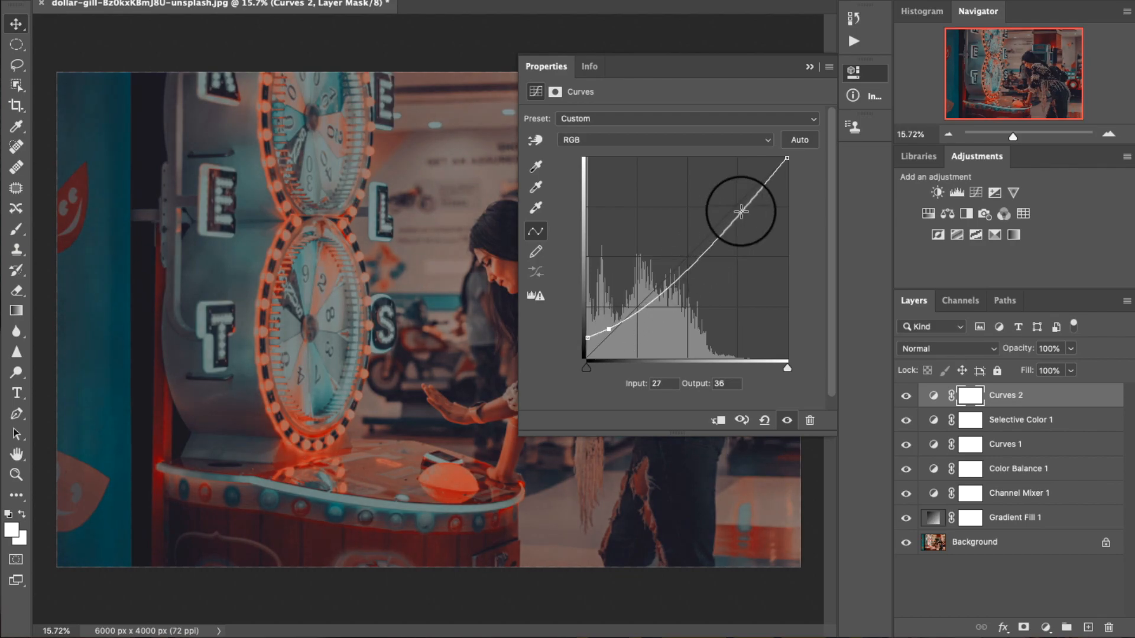
pyautogui.moveTo(741, 211); pyautogui.dragTo(732, 205)
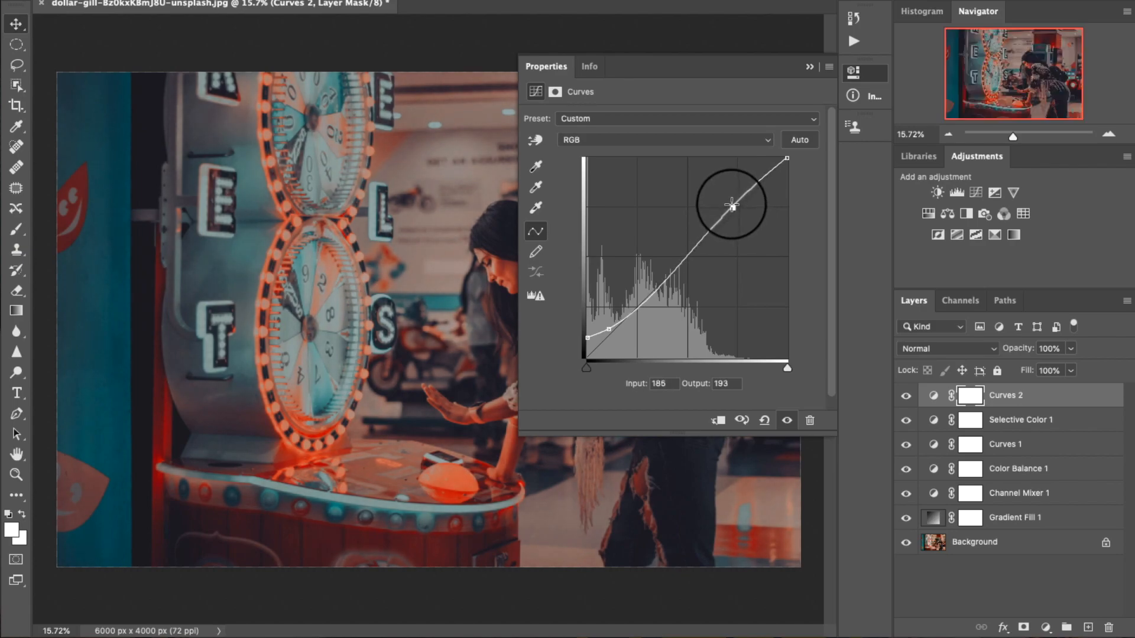
pyautogui.click(786, 421)
pyautogui.click(787, 420)
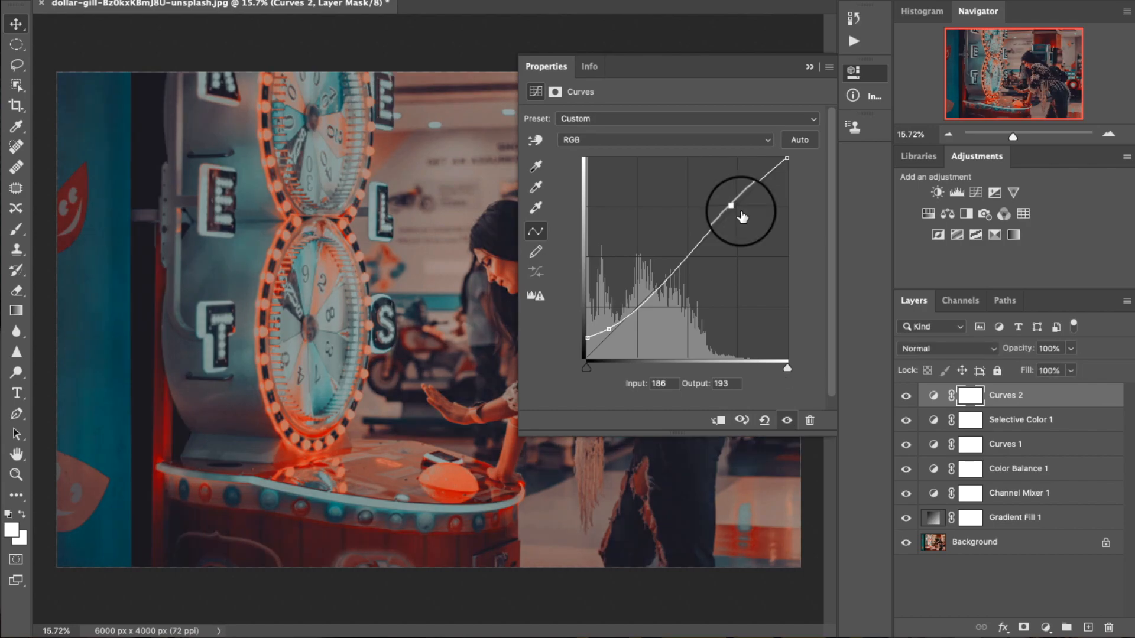
pyautogui.click(787, 421)
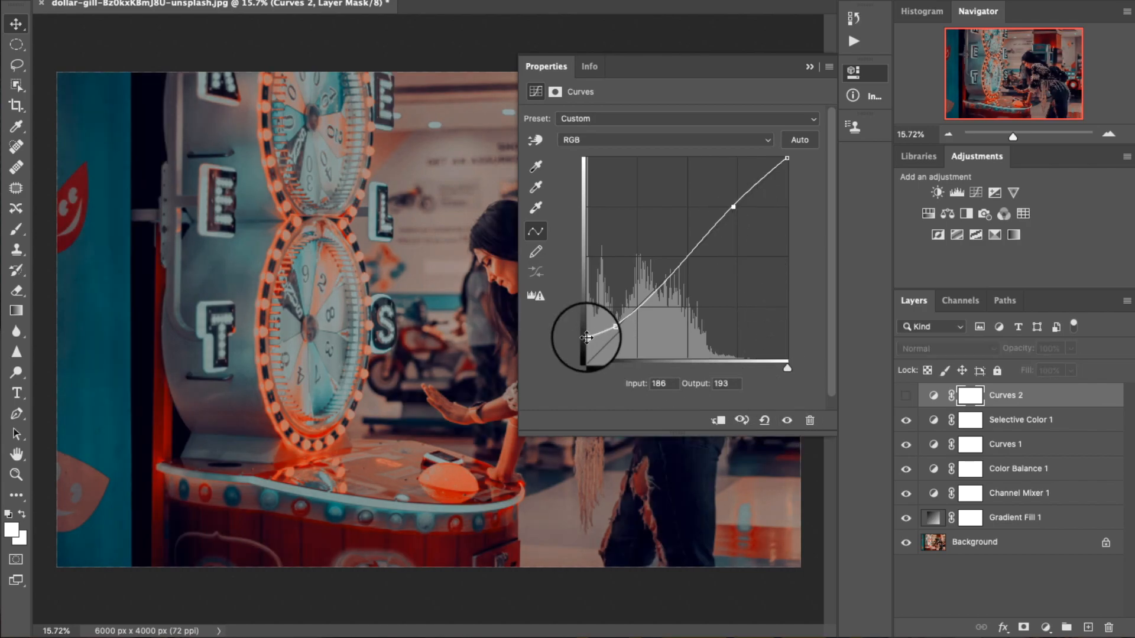
# Lower the second Curves adjustment's black point output to 23 and compare before and after.
pyautogui.moveTo(587, 338); pyautogui.dragTo(586, 339)
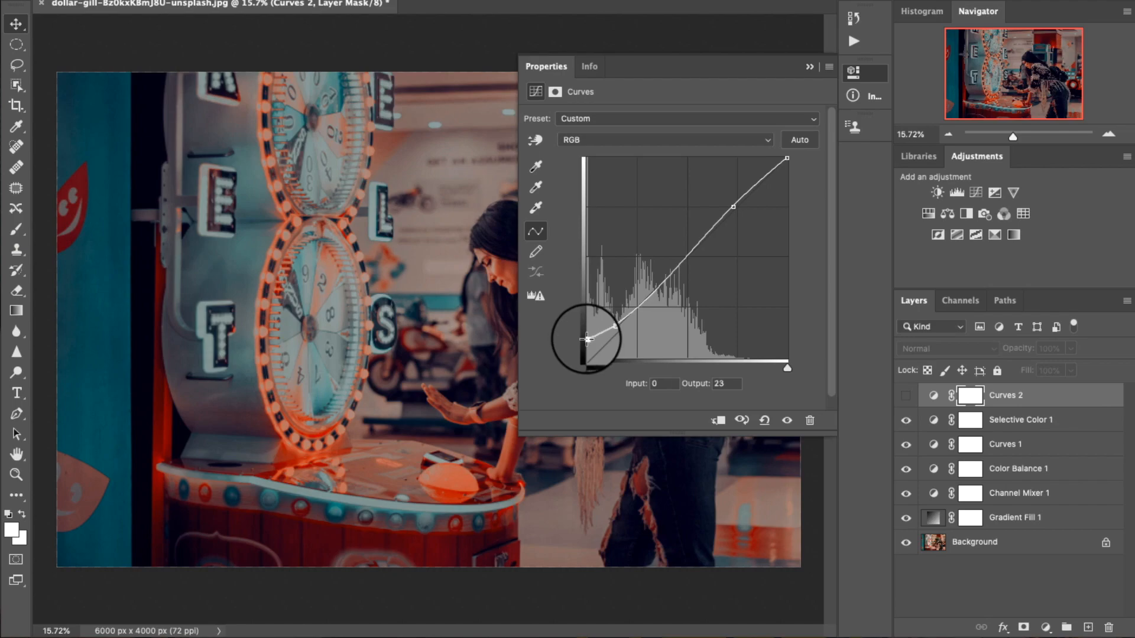
pyautogui.click(787, 420)
pyautogui.click(787, 420)
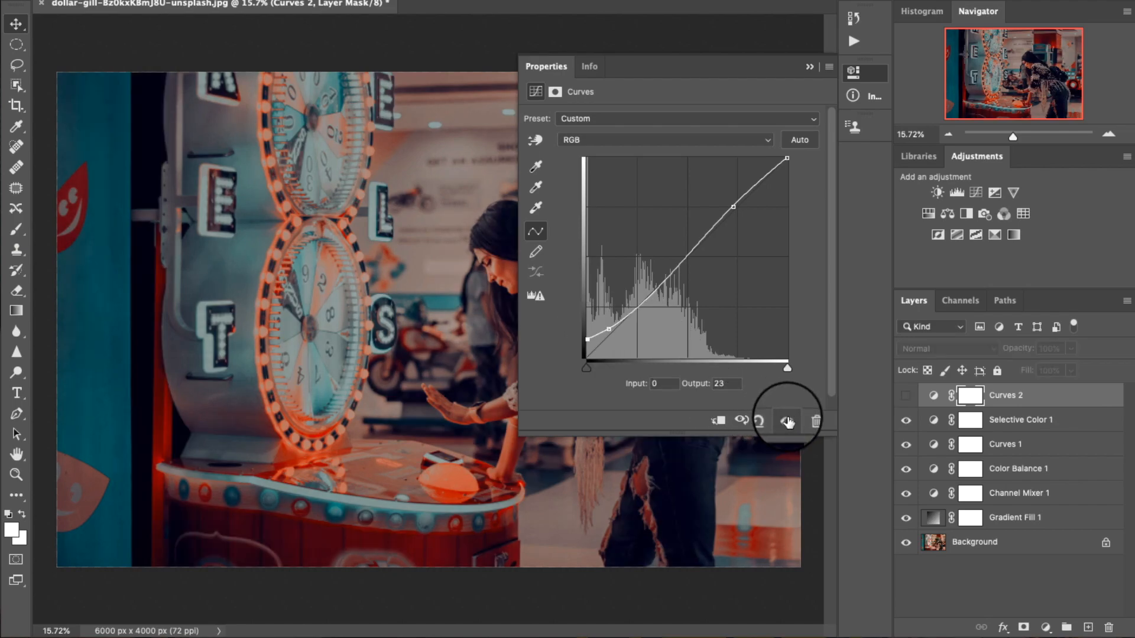
# Close the Curves settings and make the Curves 2 adjustment layer visible again.
pyautogui.click(809, 66)
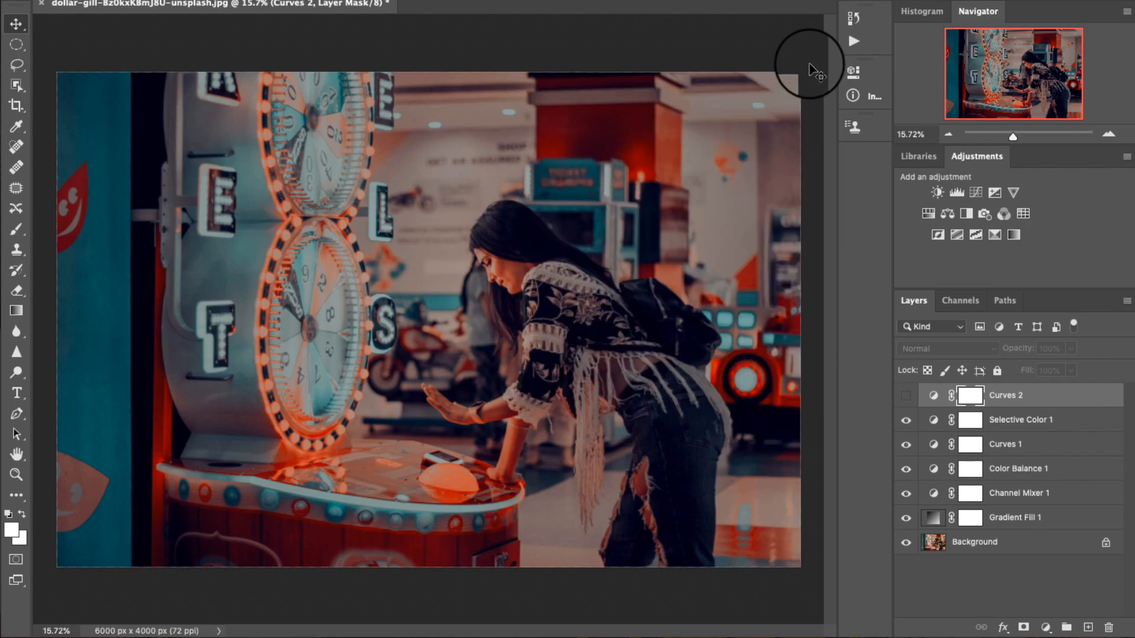
pyautogui.click(906, 397)
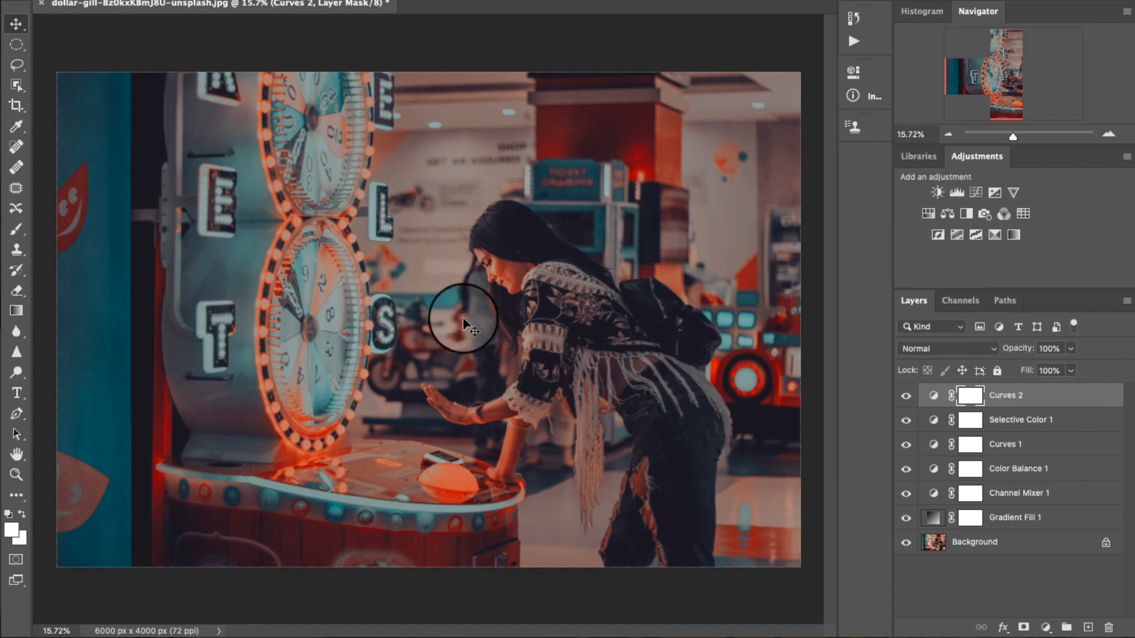
# Compare the original and graded photo by hiding every layer above Background, from Gradient Fill 1 to Curves 2, and showing them all again.
pyautogui.click(905, 517)
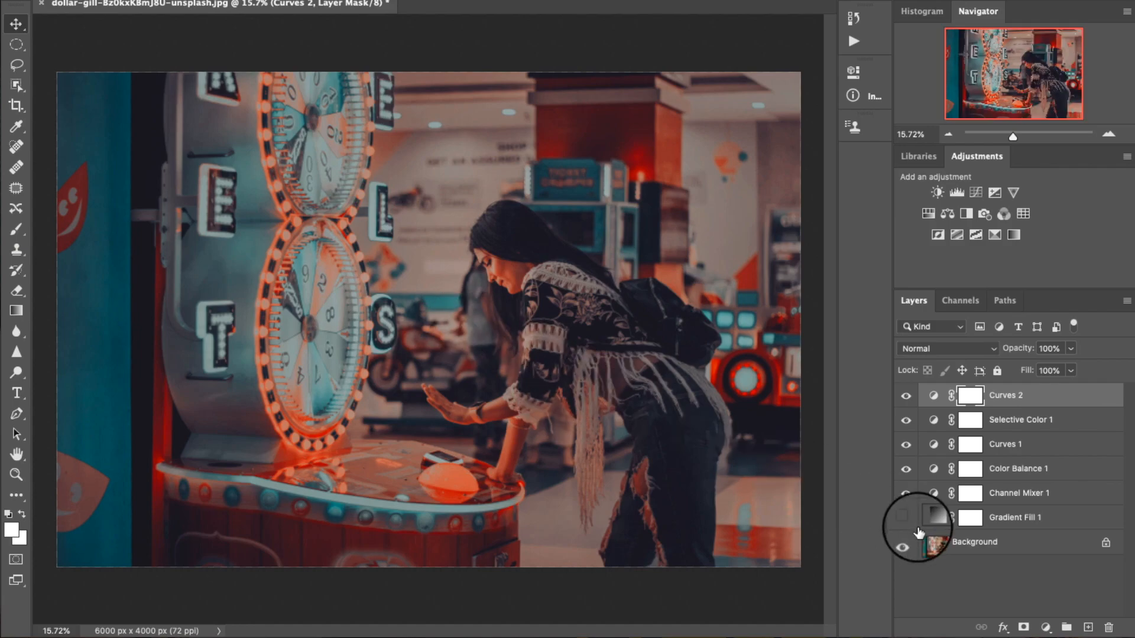
pyautogui.click(906, 493)
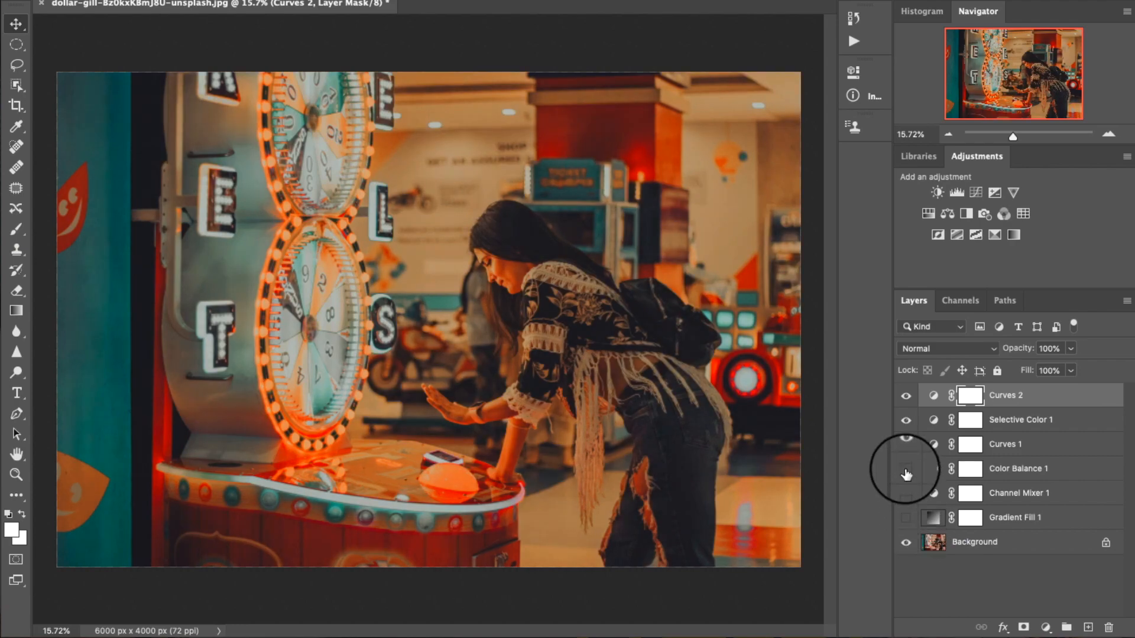
pyautogui.click(906, 445)
pyautogui.click(907, 470)
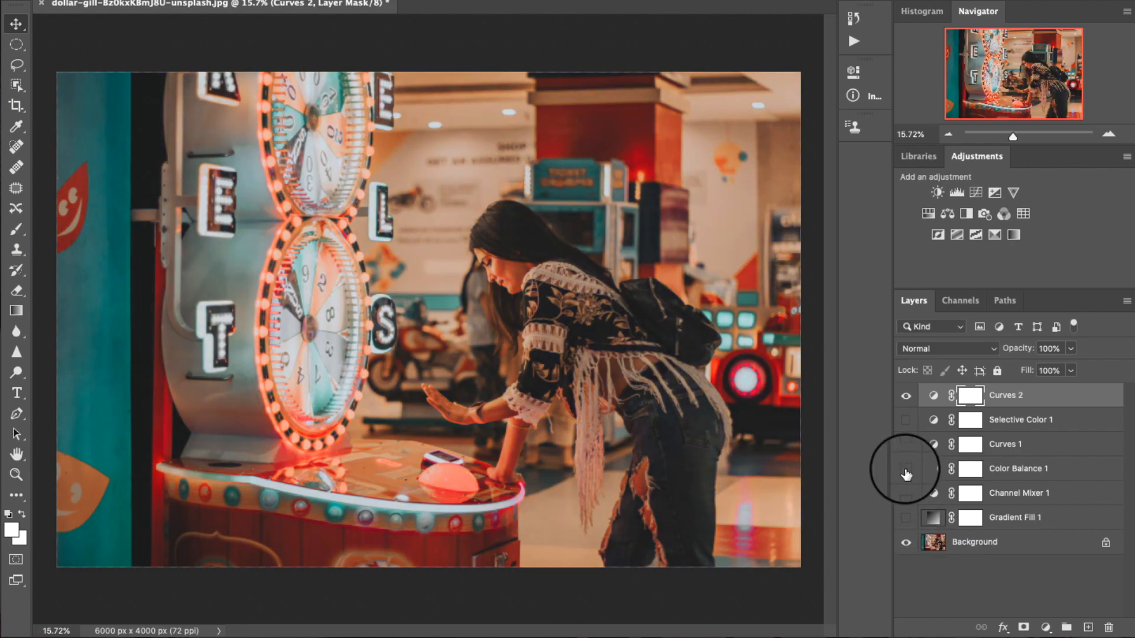
pyautogui.click(906, 396)
pyautogui.moveTo(906, 396); pyautogui.dragTo(906, 518)
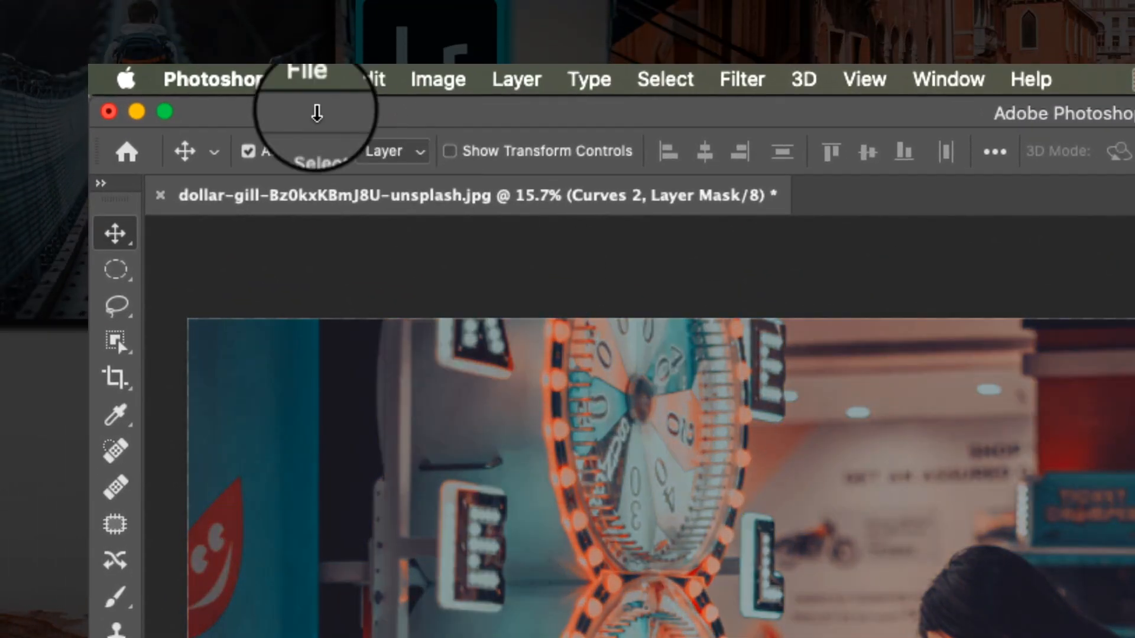
# Save a copy of the graded photo on the computer as a JPEG named cinematic in Downloads, accepting quality 8 and the Progressive format.
pyautogui.click(309, 83)
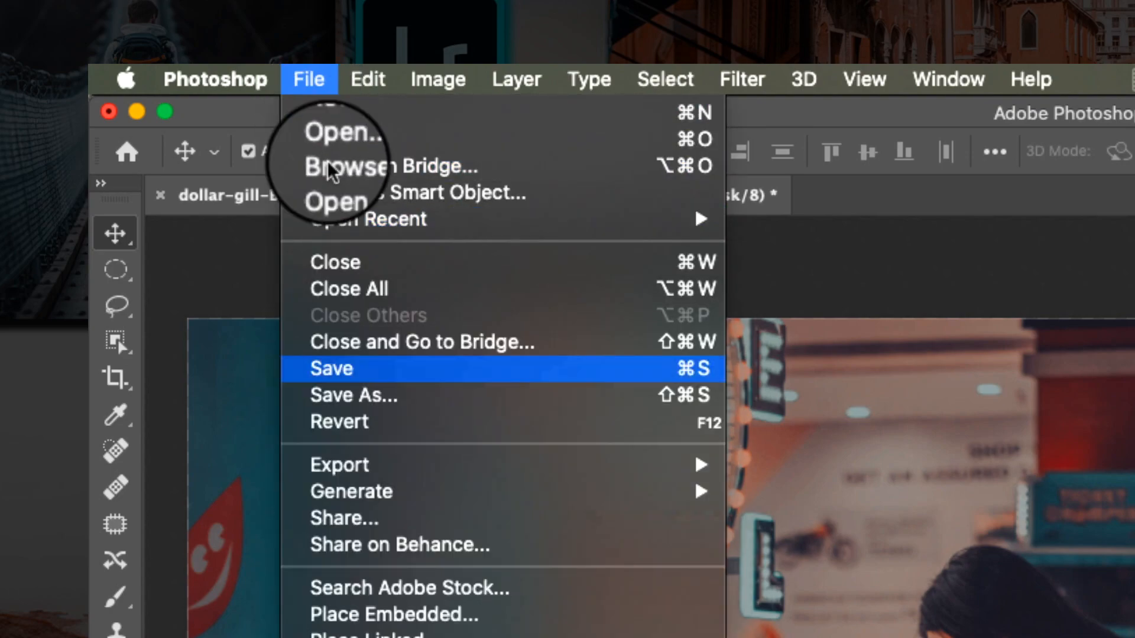
pyautogui.click(388, 402)
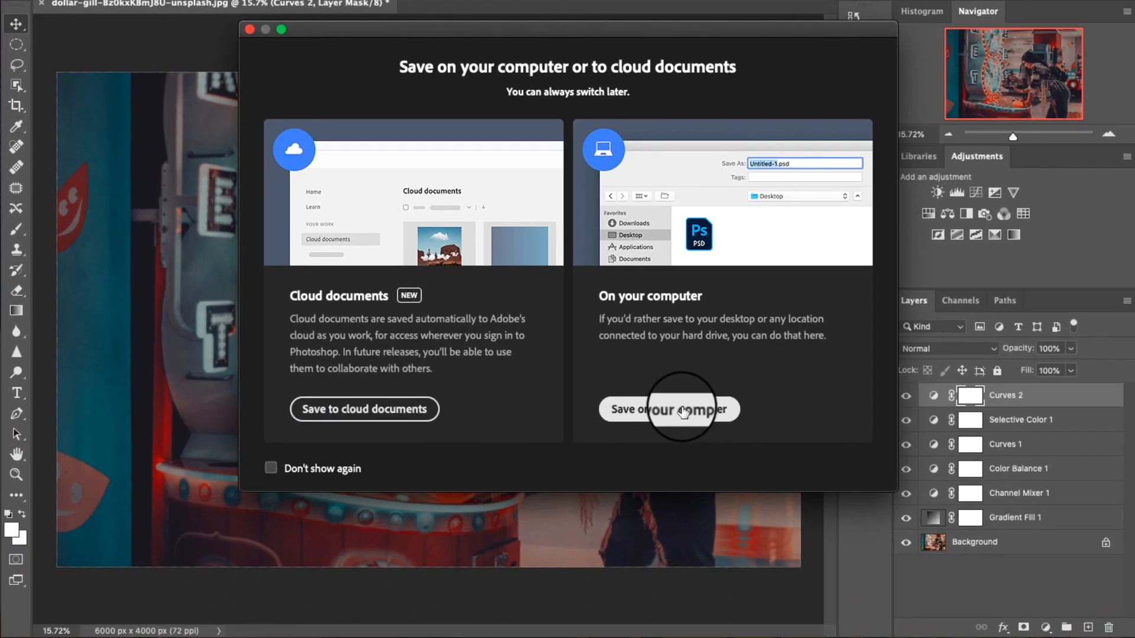
pyautogui.click(684, 412)
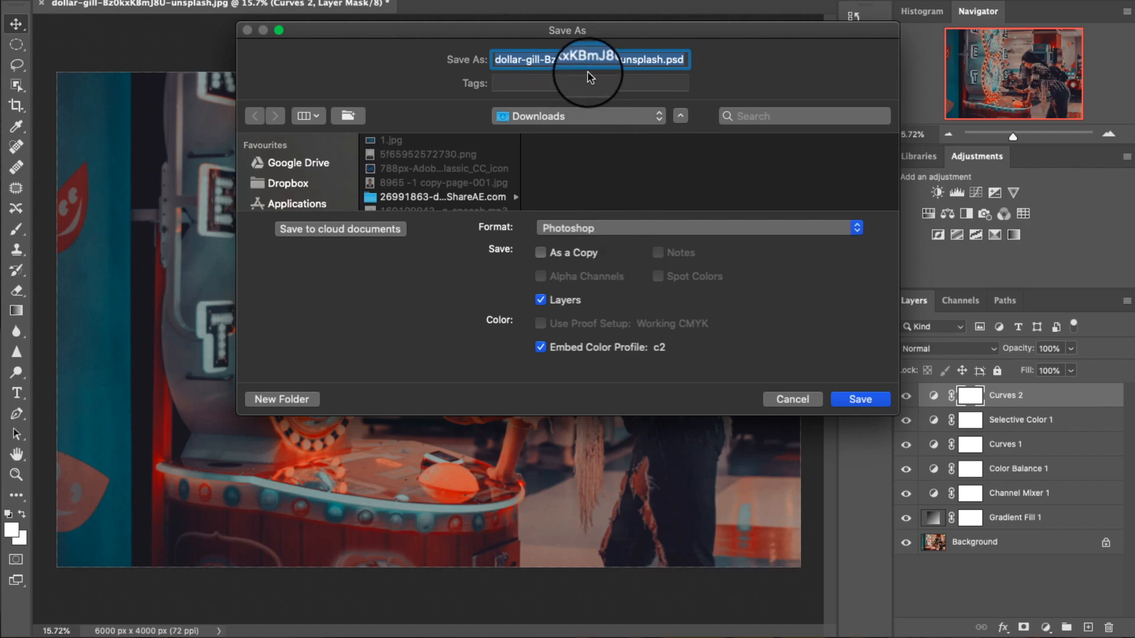
pyautogui.write('cinematic')
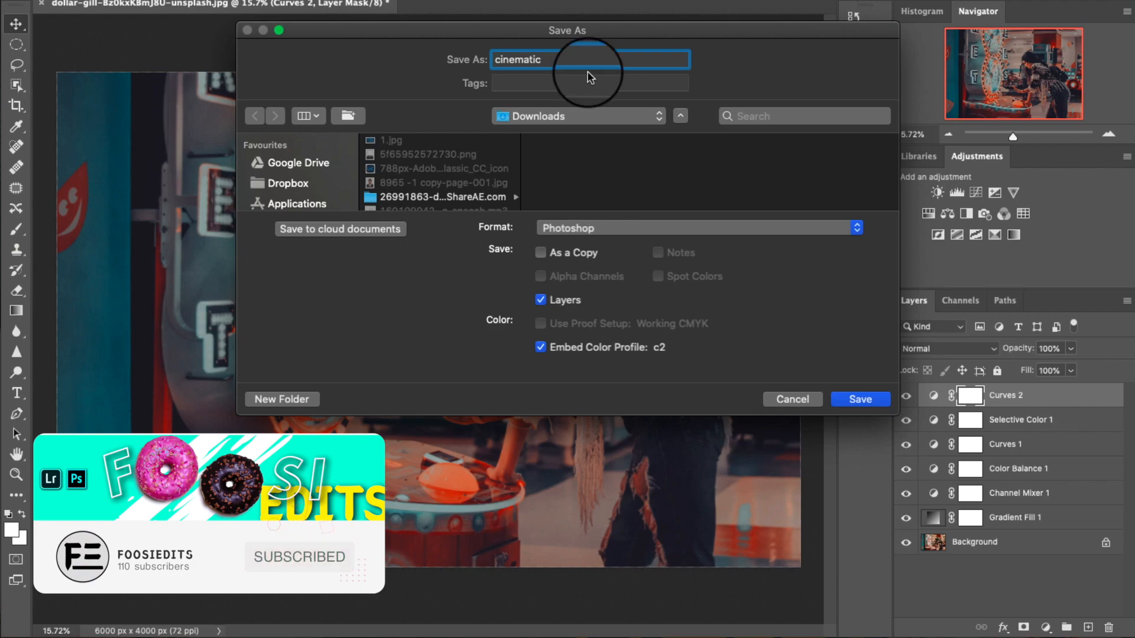
pyautogui.click(648, 228)
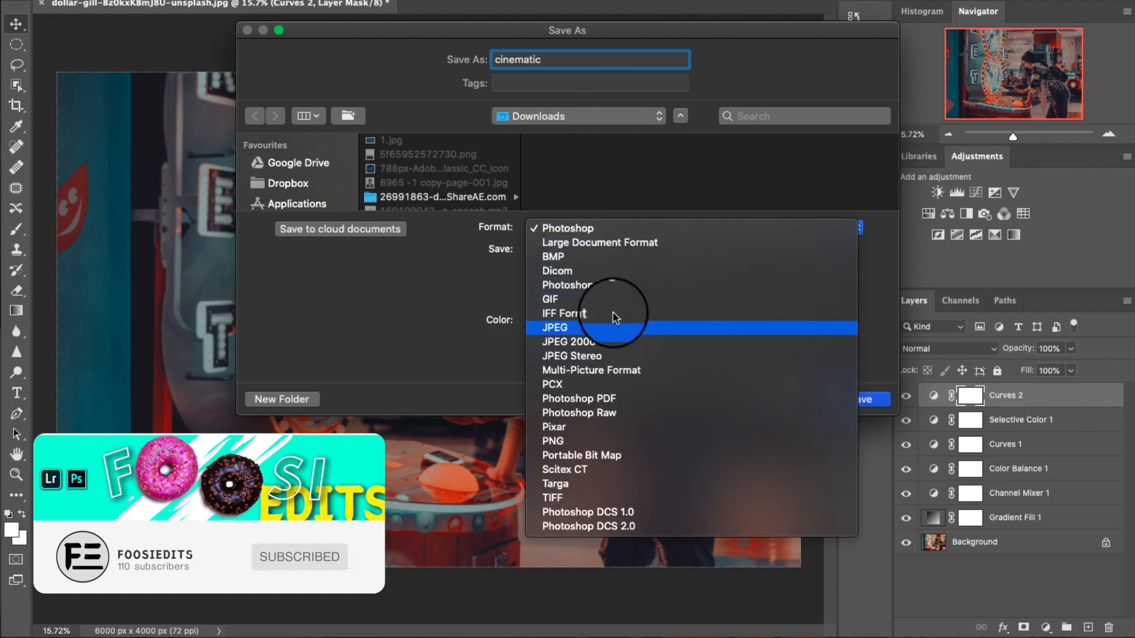
pyautogui.click(642, 327)
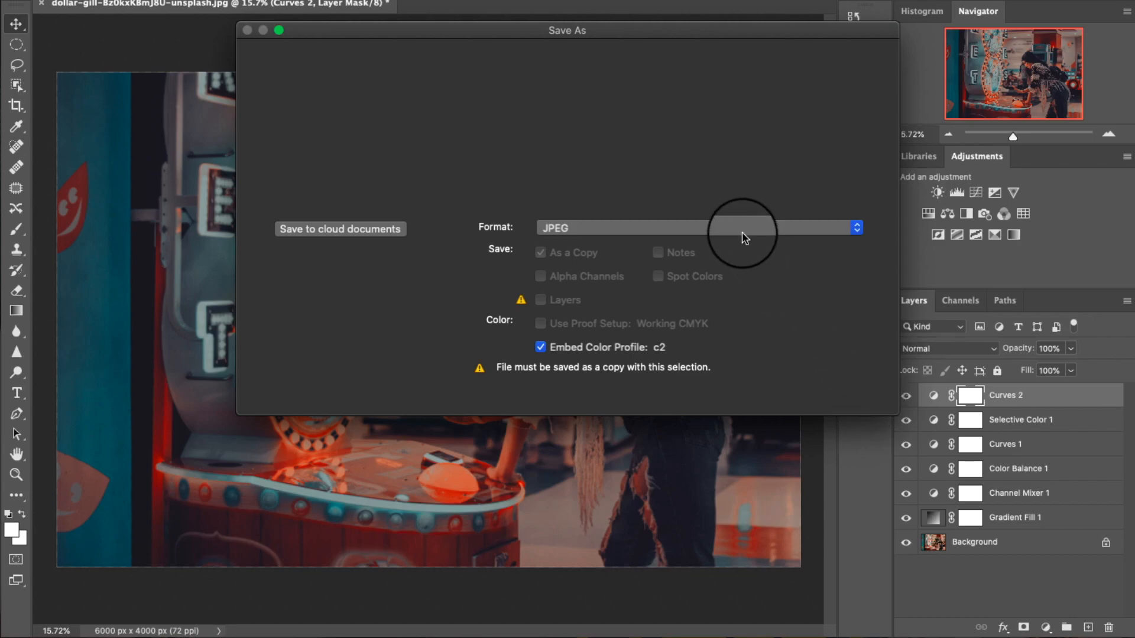
pyautogui.press('Return')
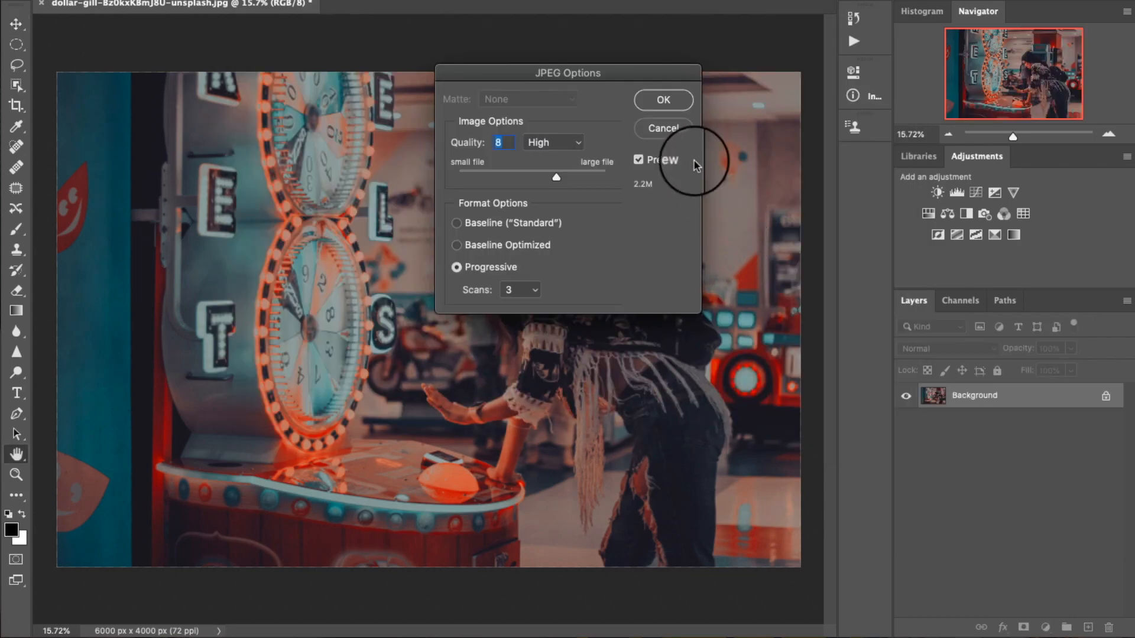
pyautogui.click(657, 99)
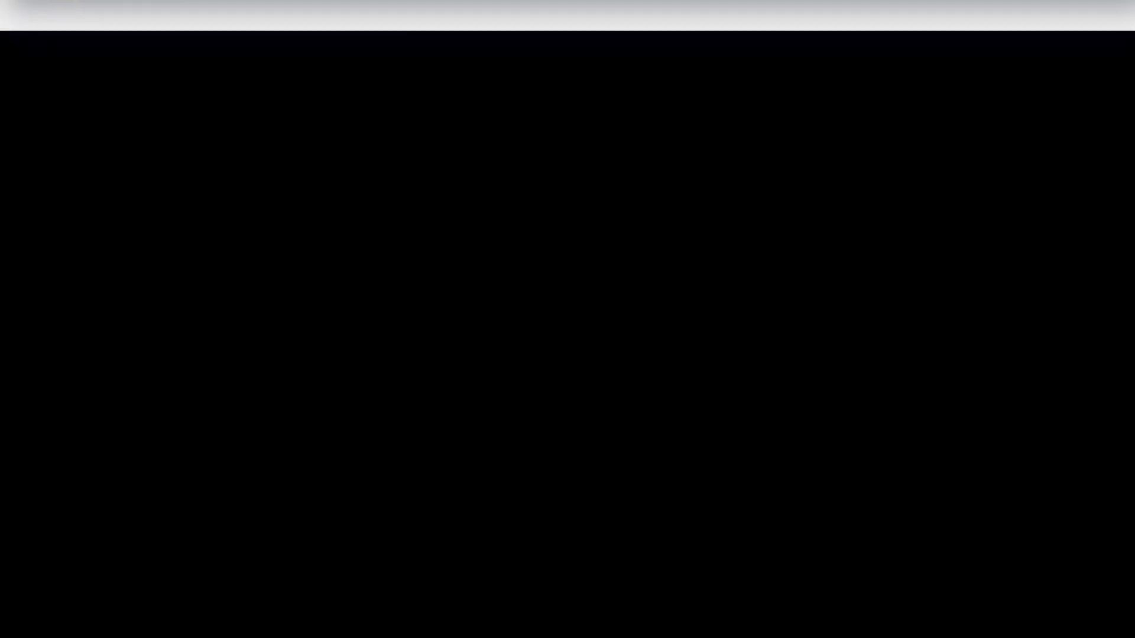